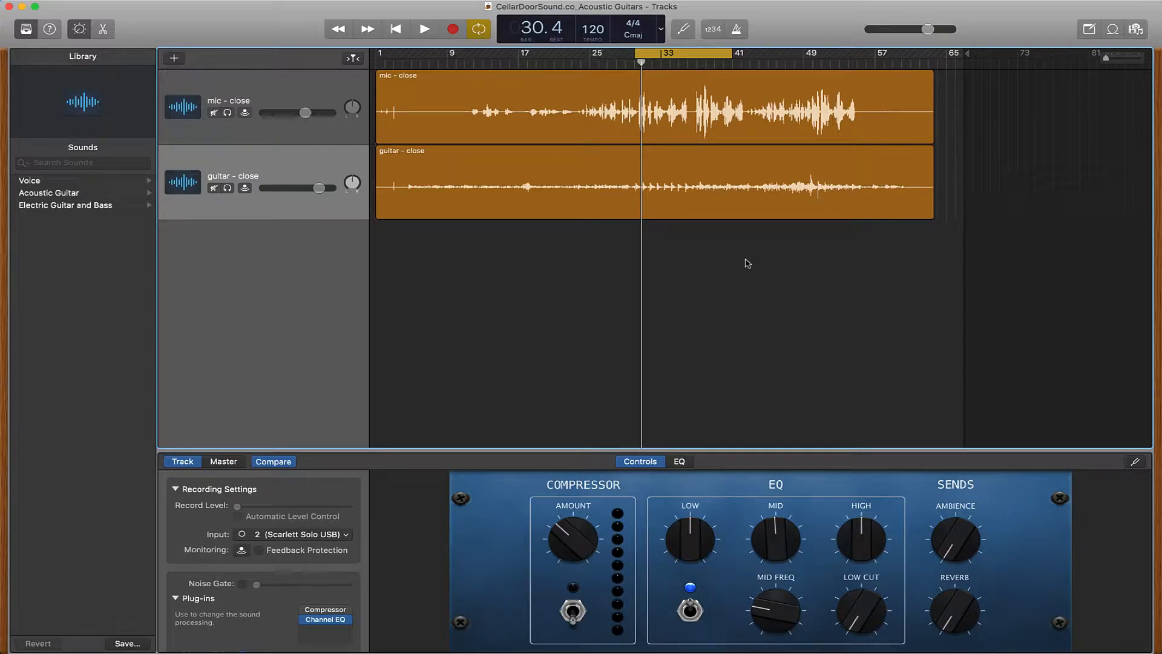
- Switch to Chrome and look through the vocal preset bundle's download page and sign-up page
{"action": "key", "text": "super+Tab"}
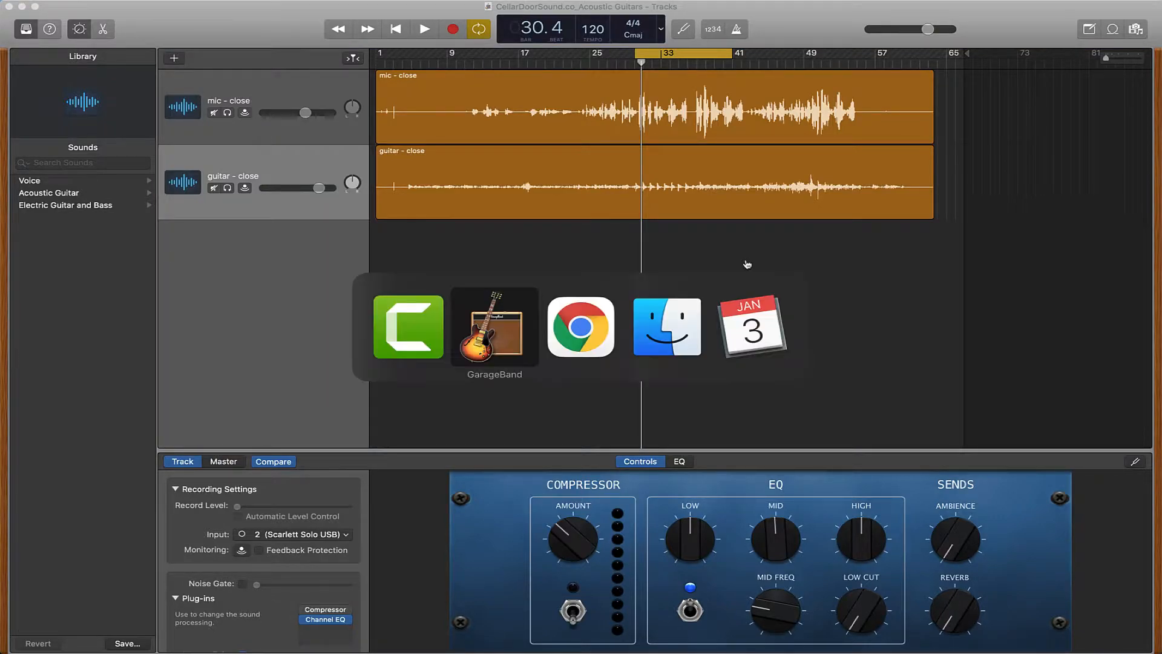
{"action": "key", "text": "super+Tab"}
{"action": "key", "text": "super+Tab"}
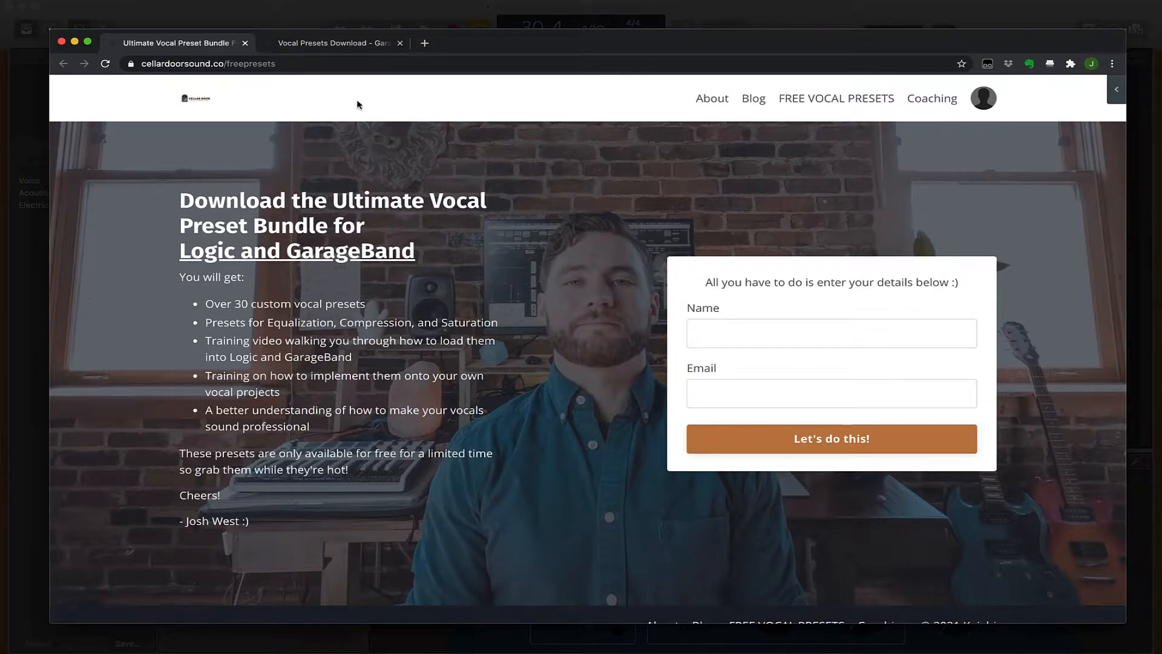
{"action": "left_click", "coordinate": [332, 50]}
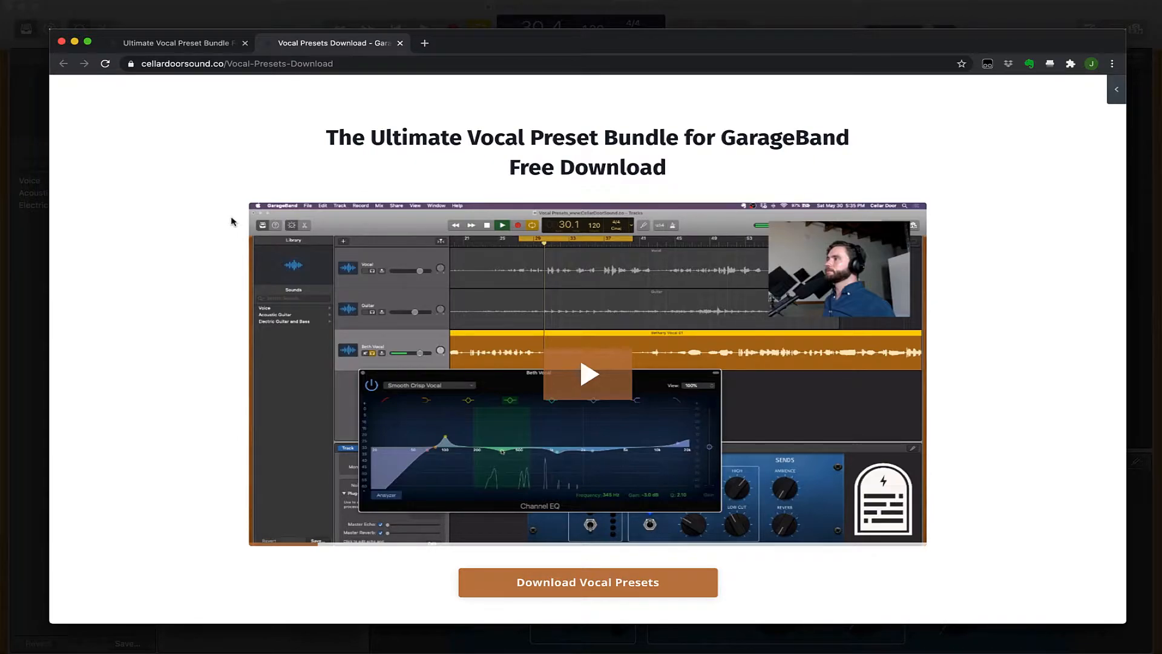
{"action": "left_click", "coordinate": [202, 44]}
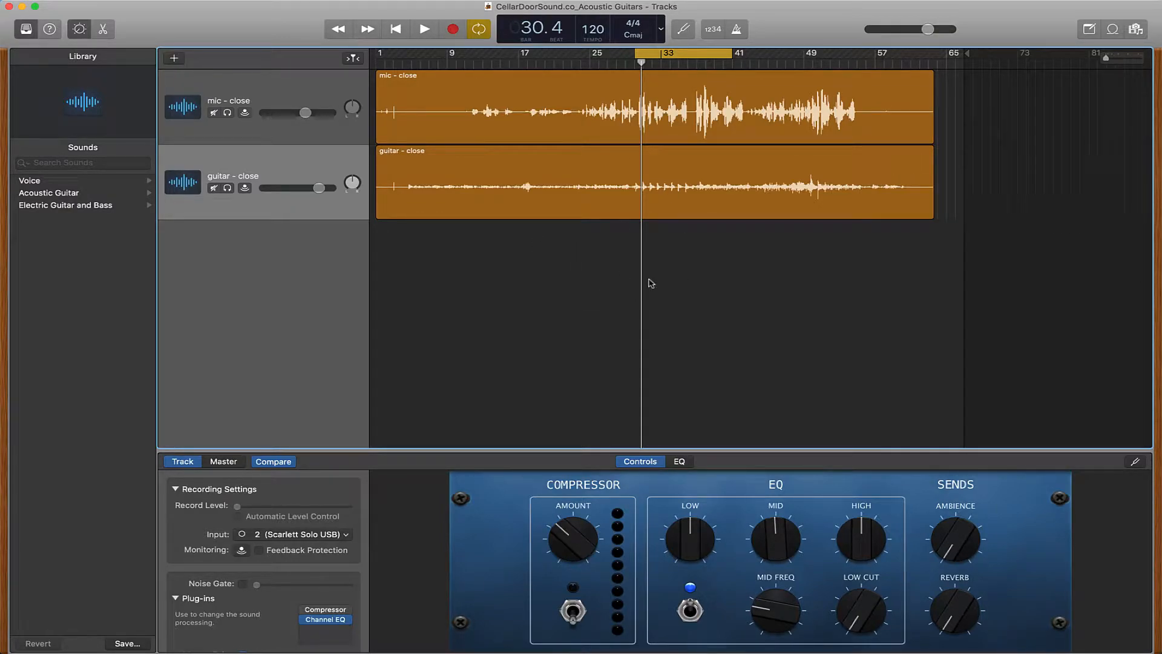
- Play both guitar tracks together within the cycle region starting near bar 30, and stop playback
{"action": "key", "text": "space"}
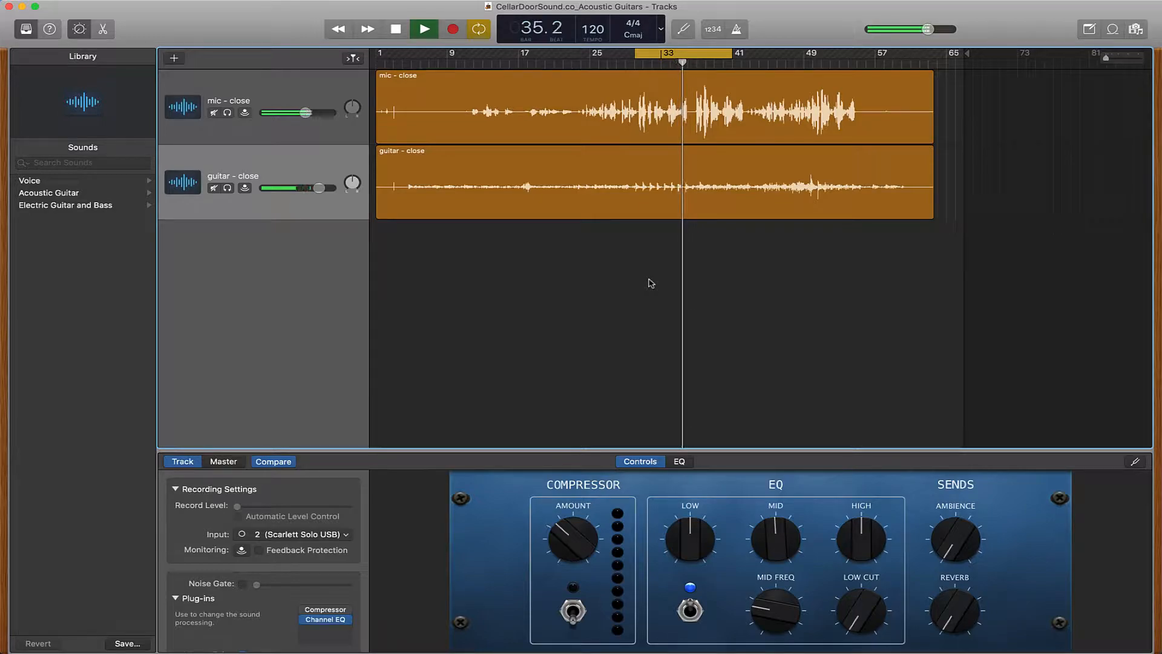
{"action": "key", "text": "space"}
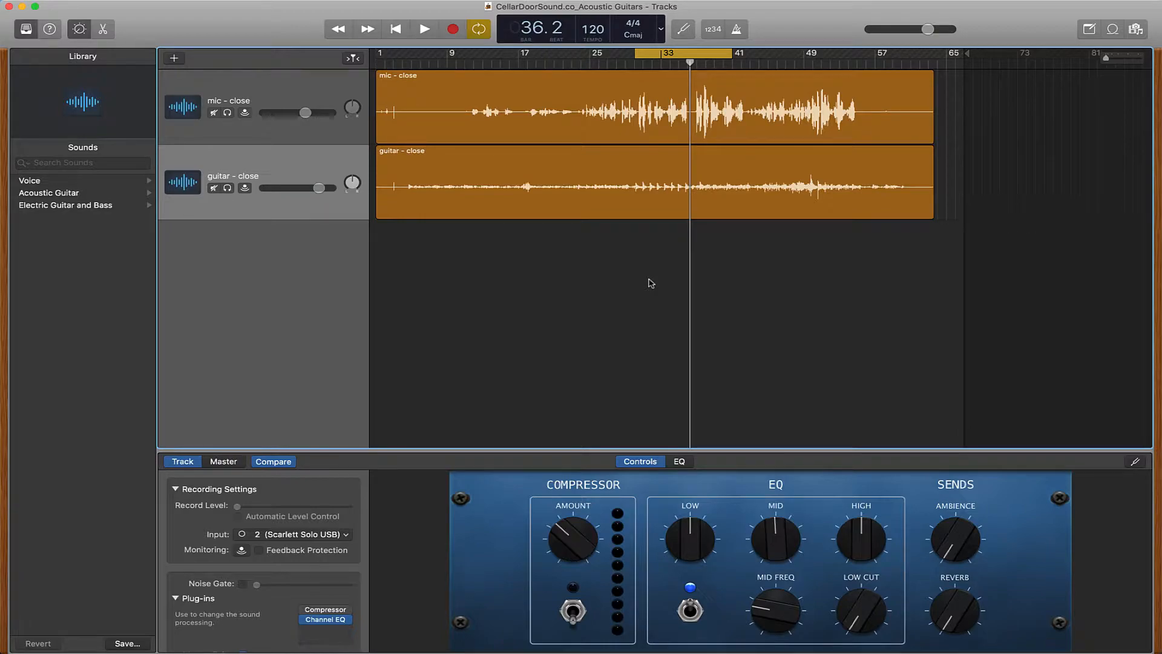
- Solo the guitar - close track, move the cycle region to about bars 6 to 16, and play that section
{"action": "left_click", "coordinate": [645, 192]}
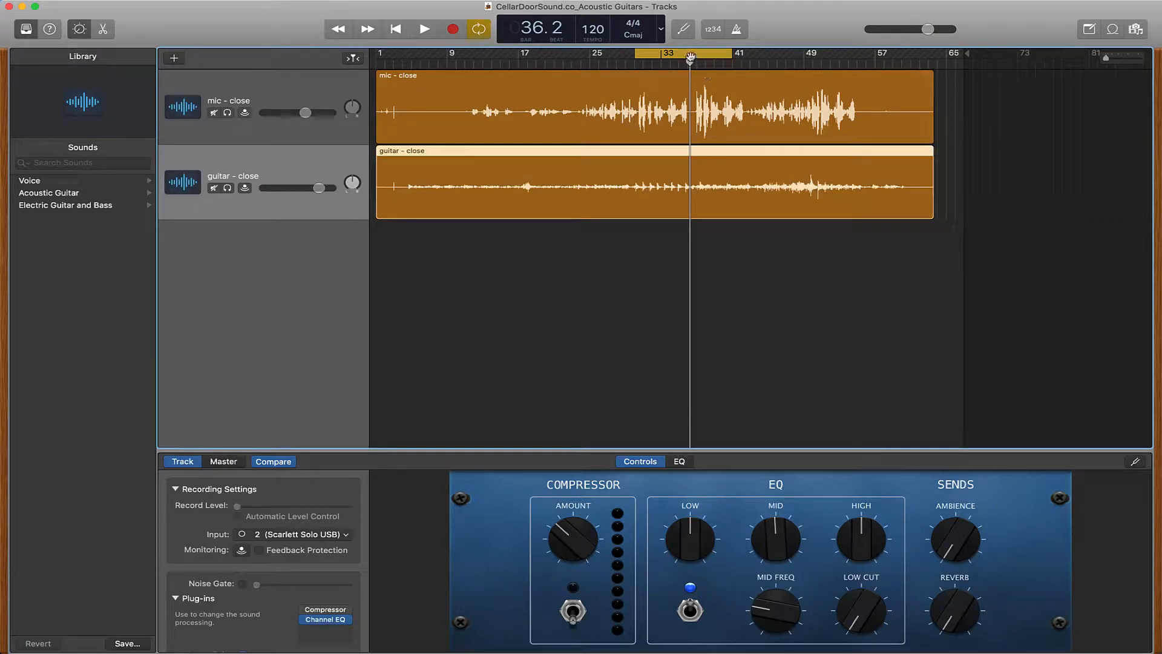
{"action": "left_click_drag", "start_coordinate": [690, 58], "coordinate": [477, 60]}
{"action": "left_click", "coordinate": [227, 188]}
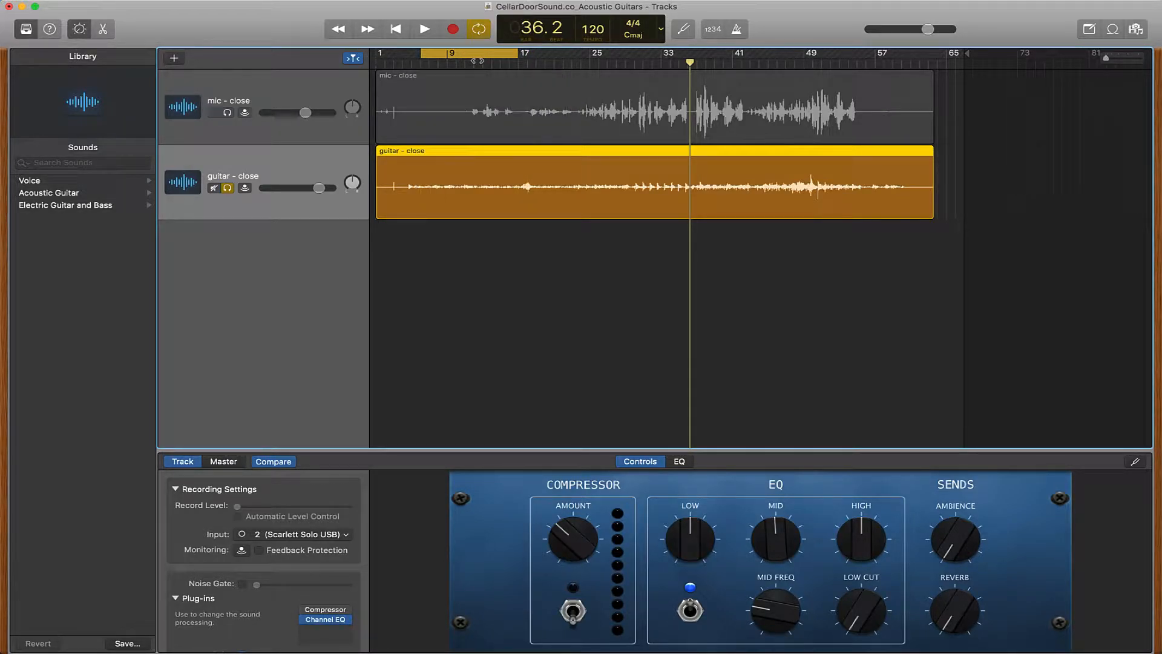
{"action": "key", "text": "space"}
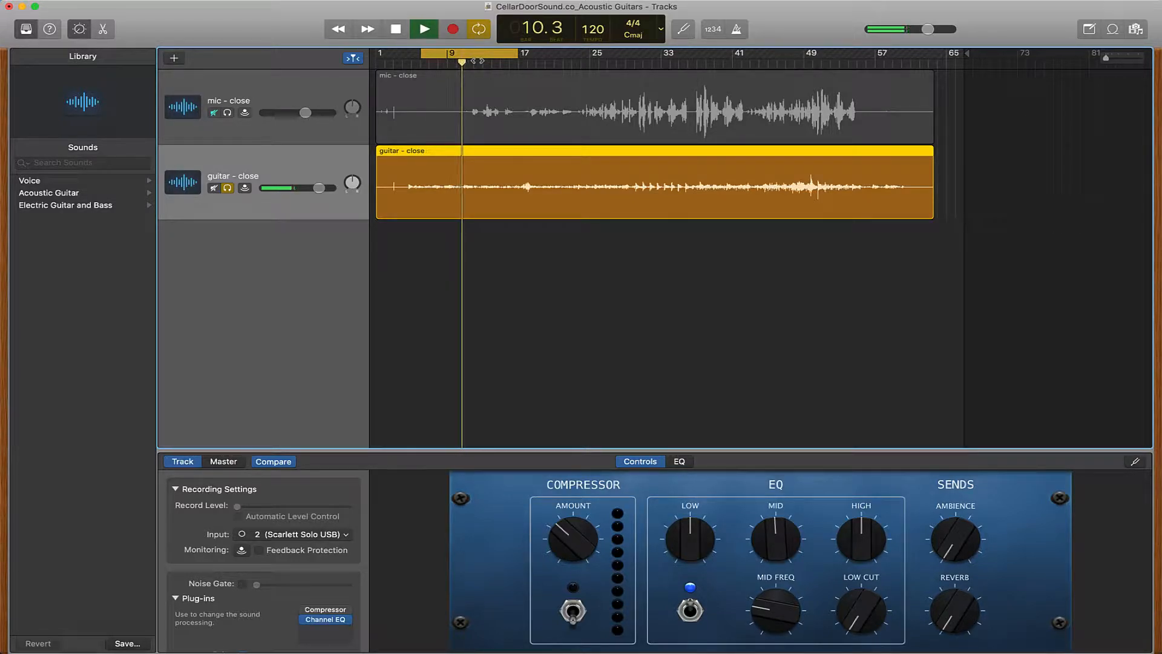
{"action": "key", "text": "space"}
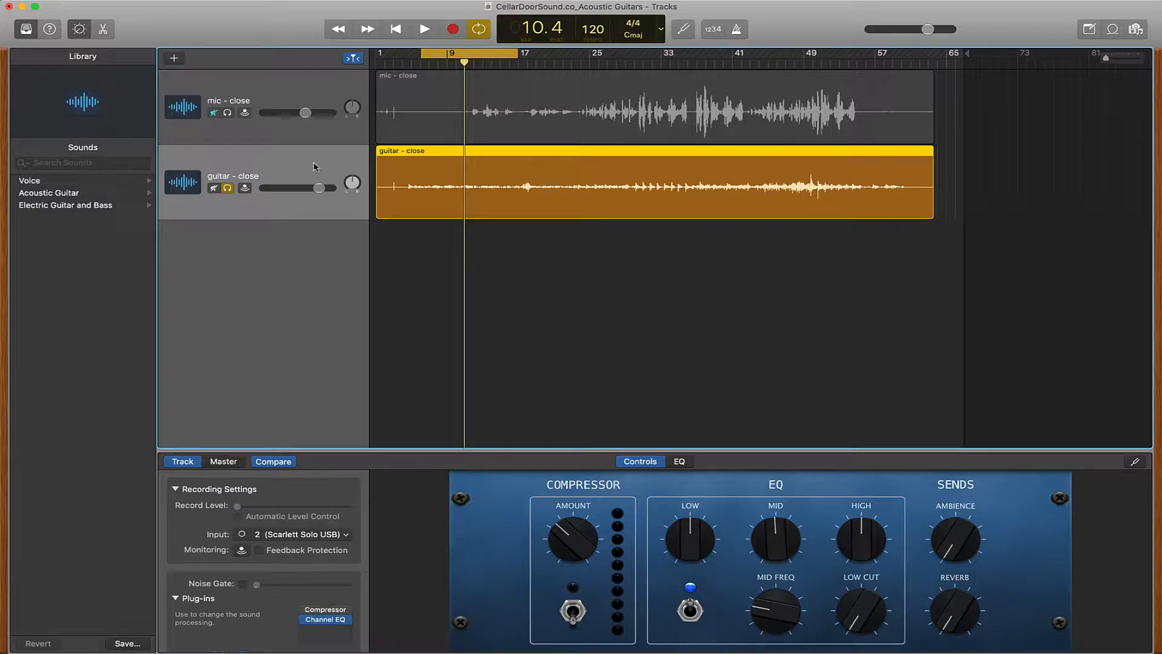
- Open the Channel EQ plug-in from the guitar - close track's plug-in settings
{"action": "key", "text": "b"}
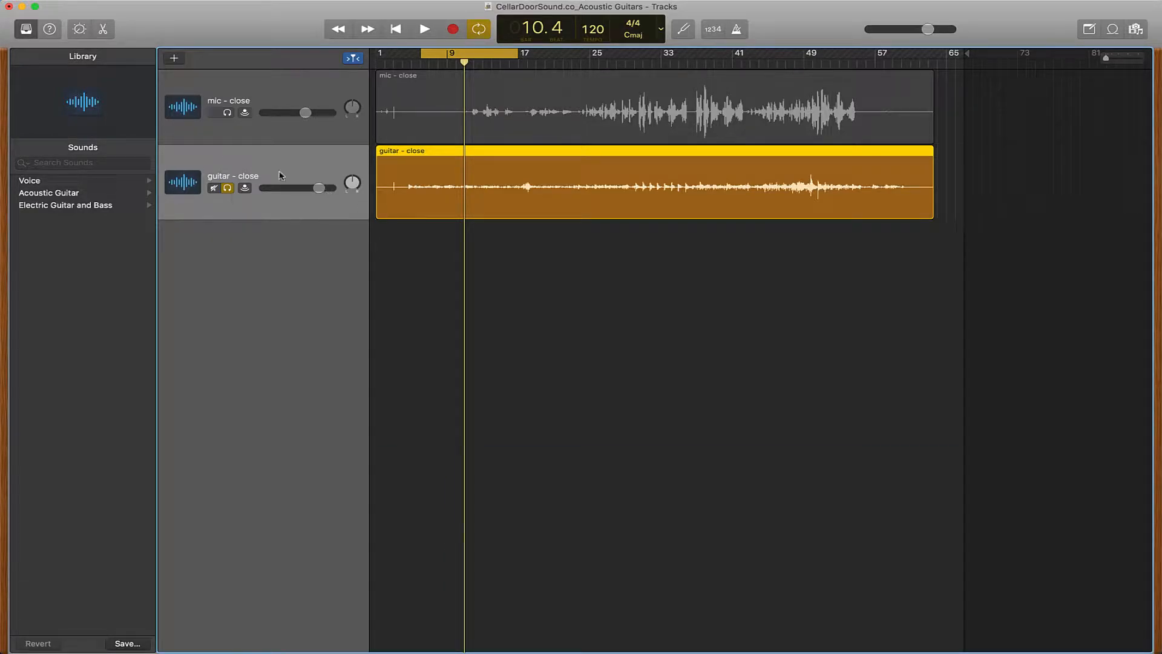
{"action": "key", "text": "b"}
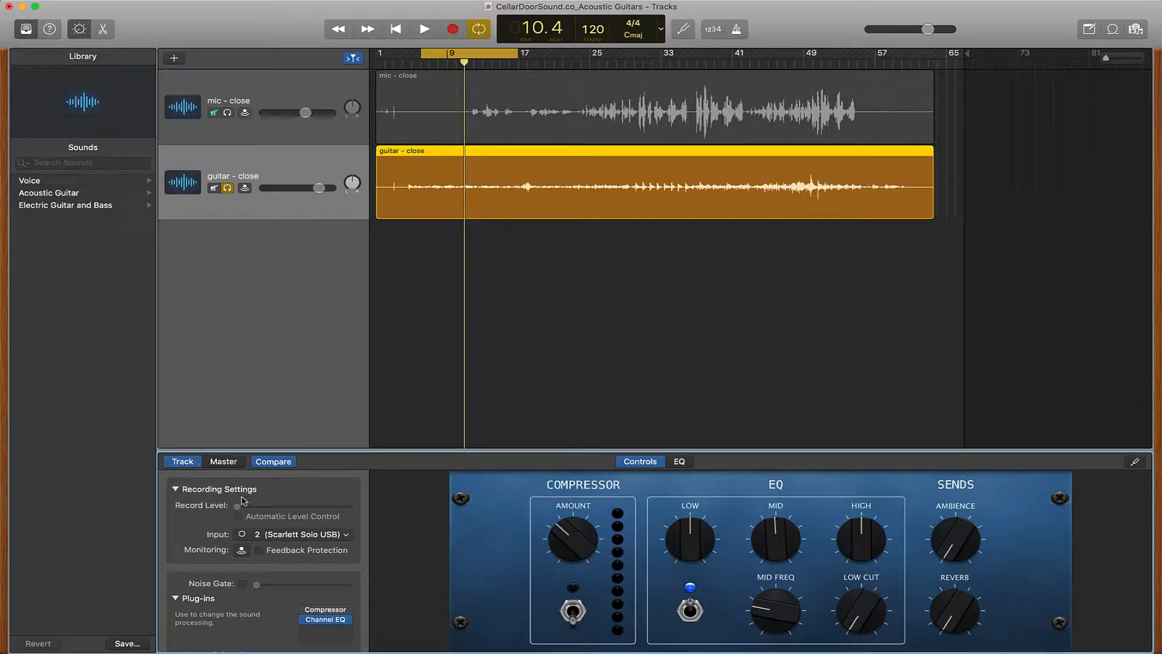
{"action": "scroll", "coordinate": [280, 606], "scroll_direction": "down", "scroll_amount": 1}
{"action": "scroll", "coordinate": [280, 606], "scroll_direction": "down", "scroll_amount": 2}
{"action": "mouse_move", "coordinate": [327, 602]}
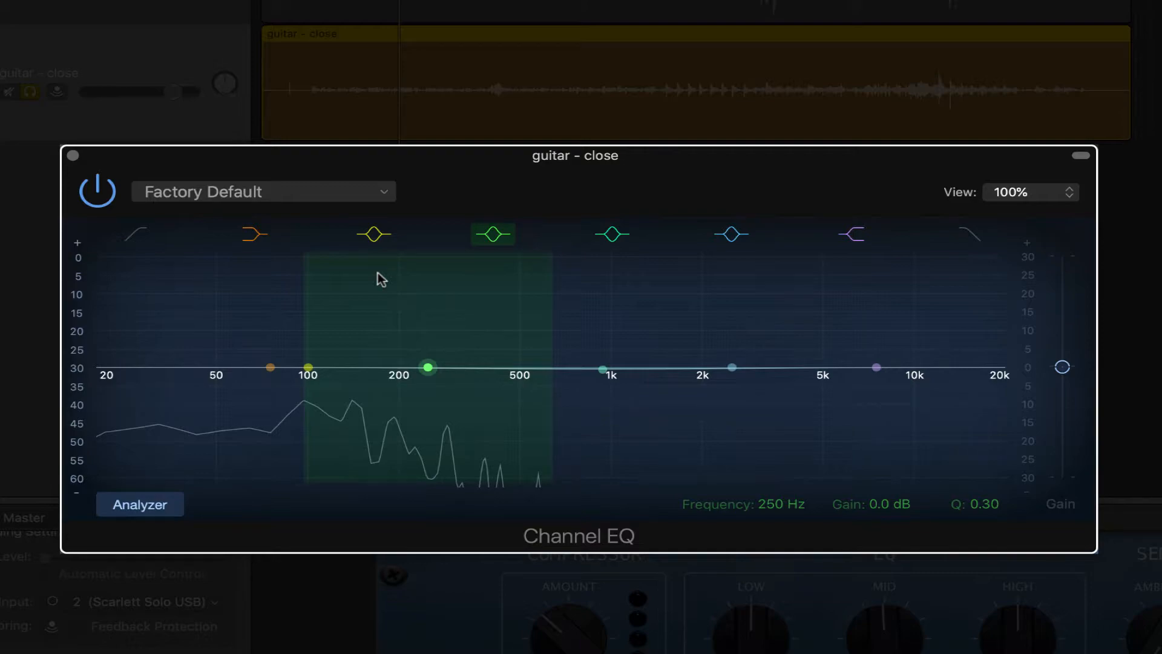
- Enable the low-cut band at about 40.5 Hz and compare the guitar with the filter off and on
{"action": "left_click", "coordinate": [140, 236]}
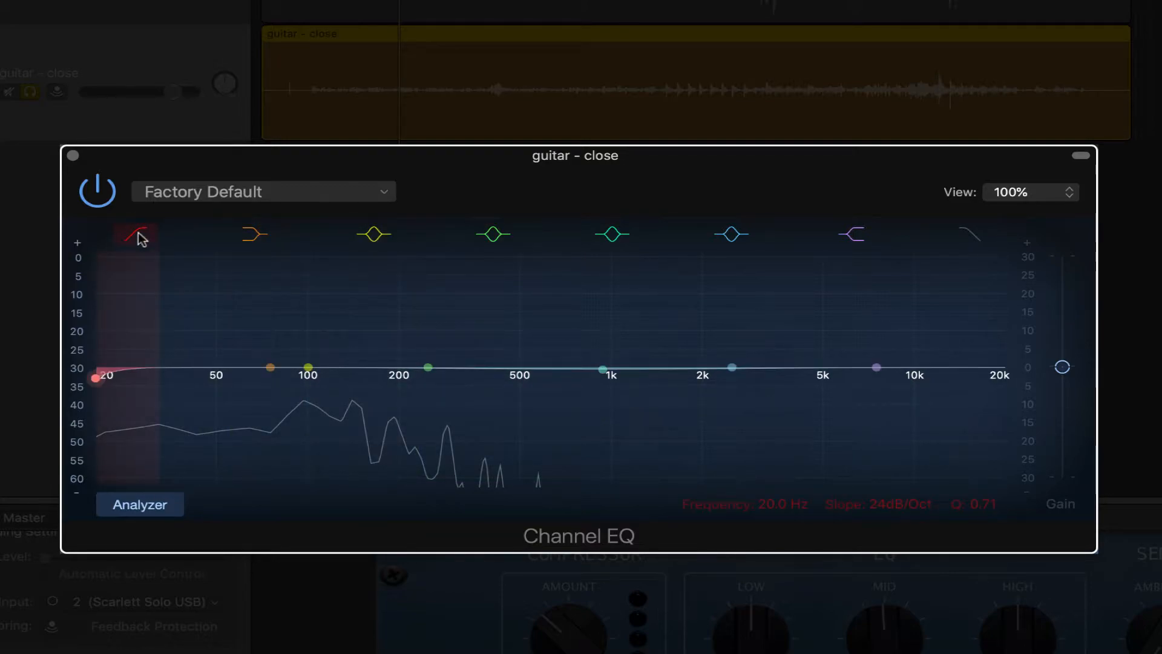
{"action": "left_click_drag", "start_coordinate": [98, 377], "coordinate": [198, 376]}
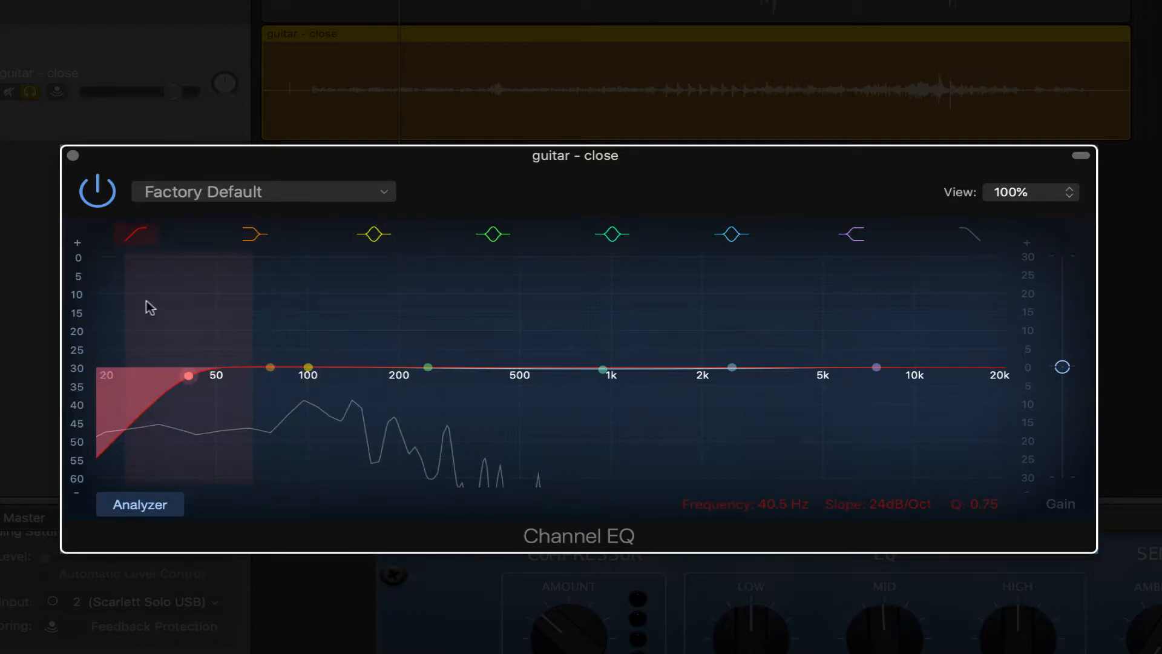
{"action": "left_click", "coordinate": [143, 236]}
{"action": "left_click", "coordinate": [139, 236]}
{"action": "left_click", "coordinate": [139, 236]}
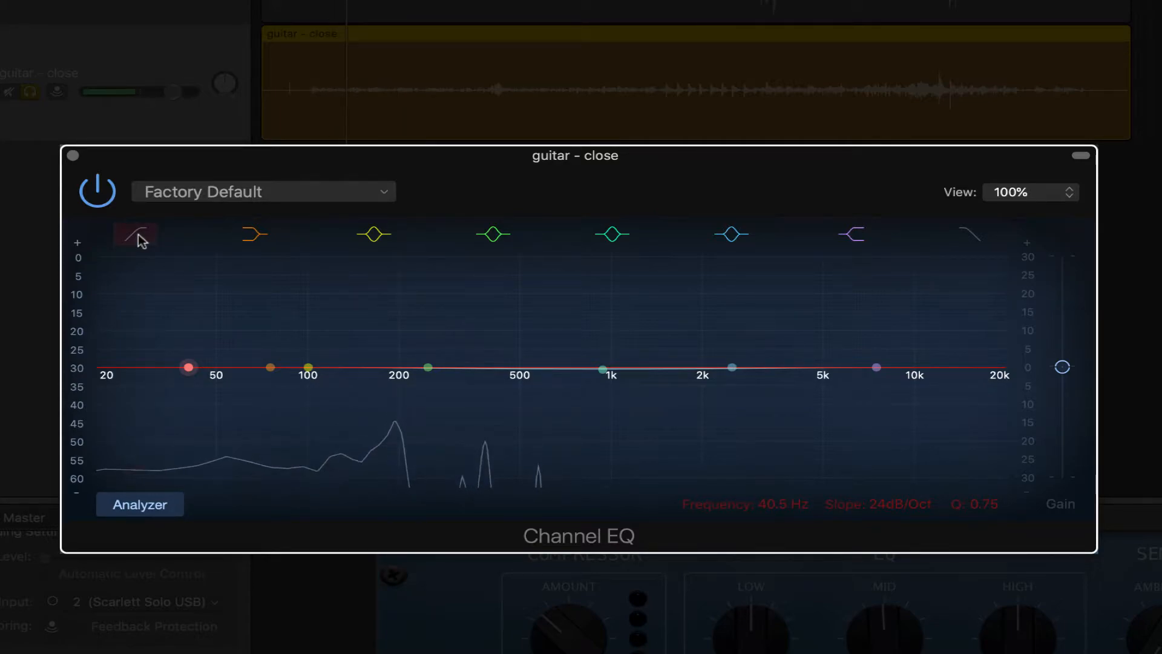
{"action": "left_click", "coordinate": [139, 236]}
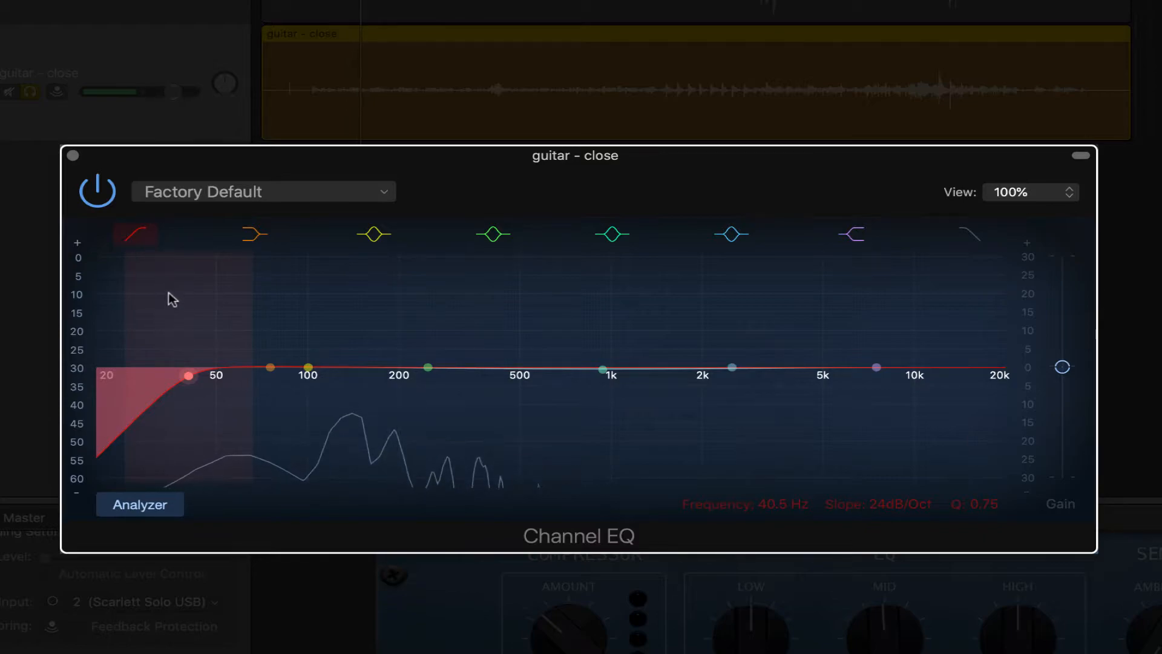
{"action": "left_click", "coordinate": [141, 234]}
{"action": "left_click", "coordinate": [141, 234]}
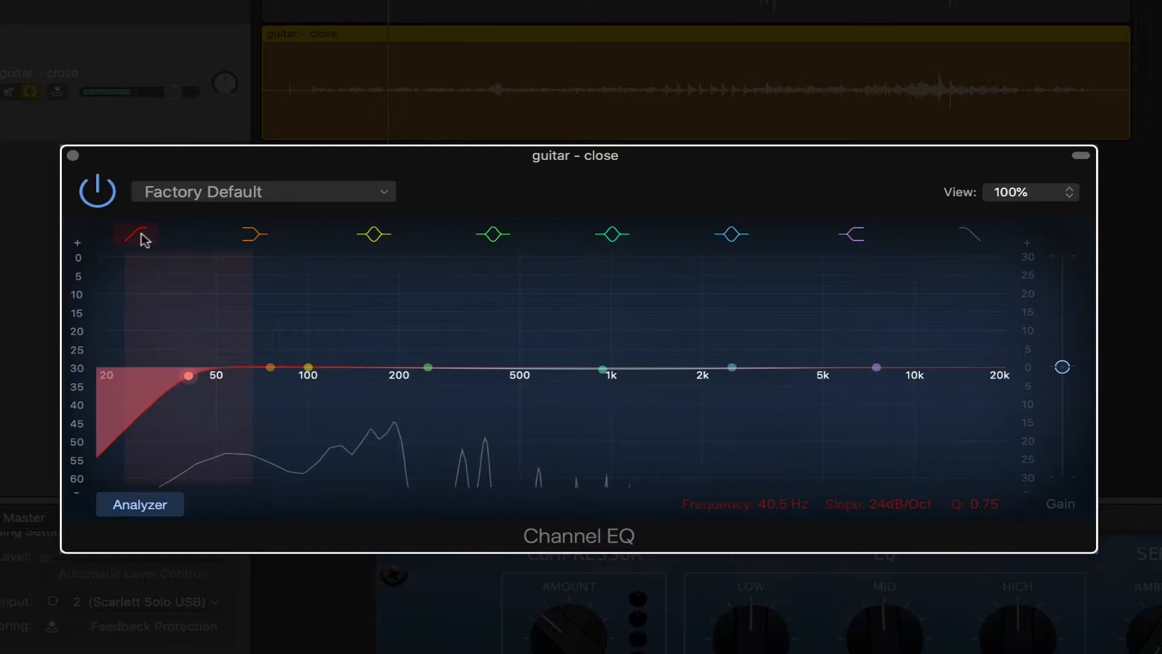
- Lower the low-cut frequency to about 37 Hz and compare the sound with the filter off and on
{"action": "left_click_drag", "start_coordinate": [187, 376], "coordinate": [177, 375]}
{"action": "left_click", "coordinate": [138, 234]}
{"action": "left_click", "coordinate": [138, 234]}
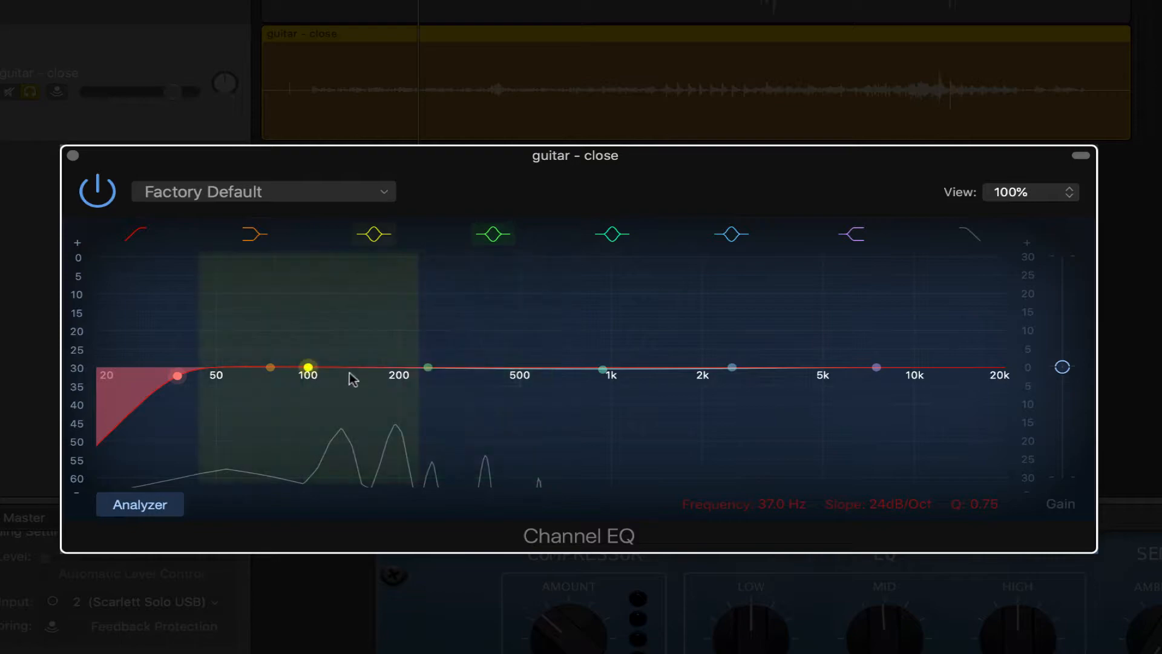
- Boost the yellow band to +16.5 dB with a Q of 3.10 and sweep it to 128 Hz to locate the boomy resonance
{"action": "left_click", "coordinate": [308, 368]}
{"action": "left_click_drag", "start_coordinate": [308, 368], "coordinate": [359, 324]}
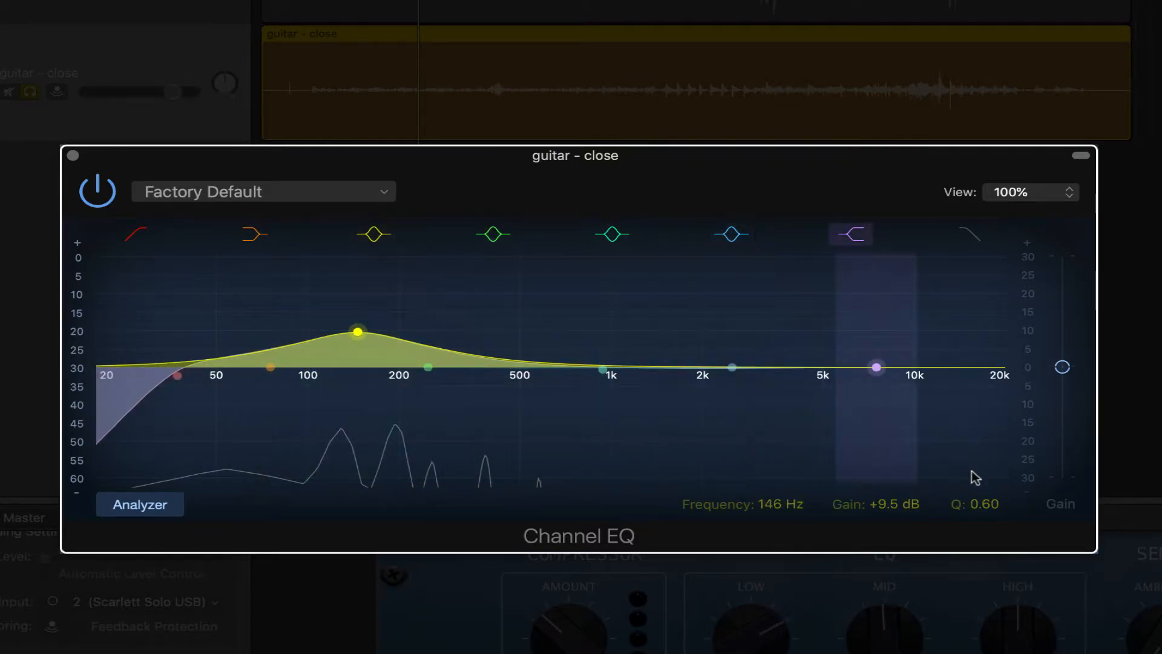
{"action": "left_click_drag", "start_coordinate": [989, 508], "coordinate": [988, 460]}
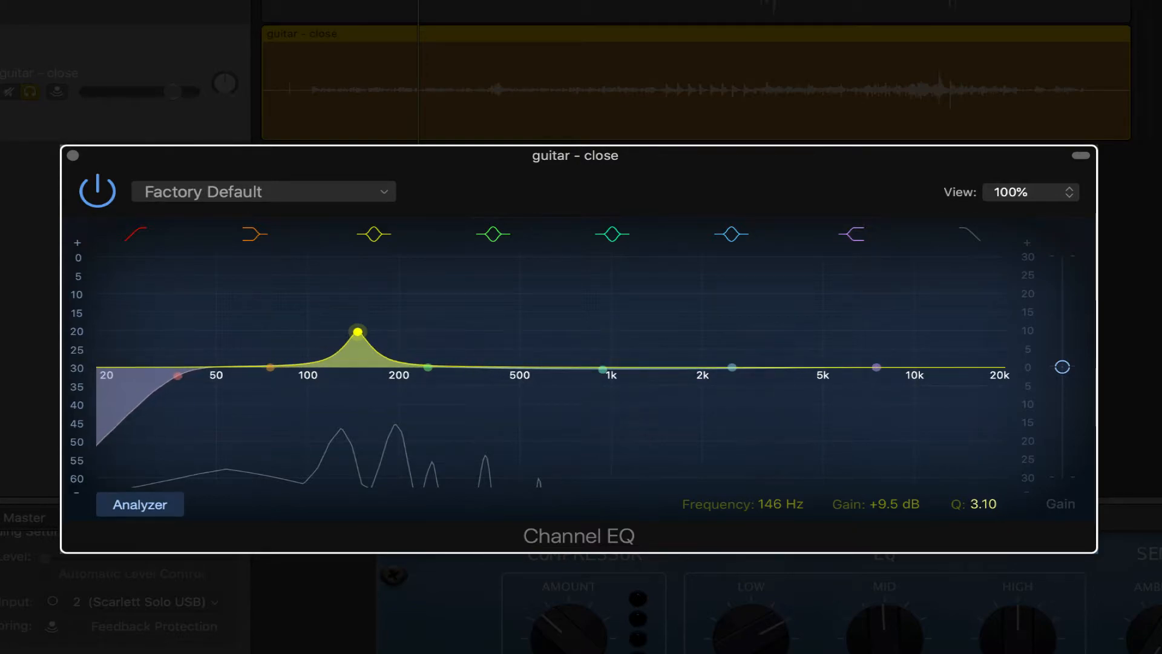
{"action": "mouse_move", "coordinate": [359, 332]}
{"action": "left_mouse_down"}
{"action": "mouse_move", "coordinate": [383, 317]}
{"action": "mouse_move", "coordinate": [299, 304]}
{"action": "mouse_move", "coordinate": [365, 309]}
{"action": "mouse_move", "coordinate": [389, 350]}
{"action": "mouse_move", "coordinate": [385, 310]}
{"action": "mouse_move", "coordinate": [321, 288]}
{"action": "mouse_move", "coordinate": [353, 284]}
{"action": "mouse_move", "coordinate": [340, 301]}
{"action": "left_mouse_up"}
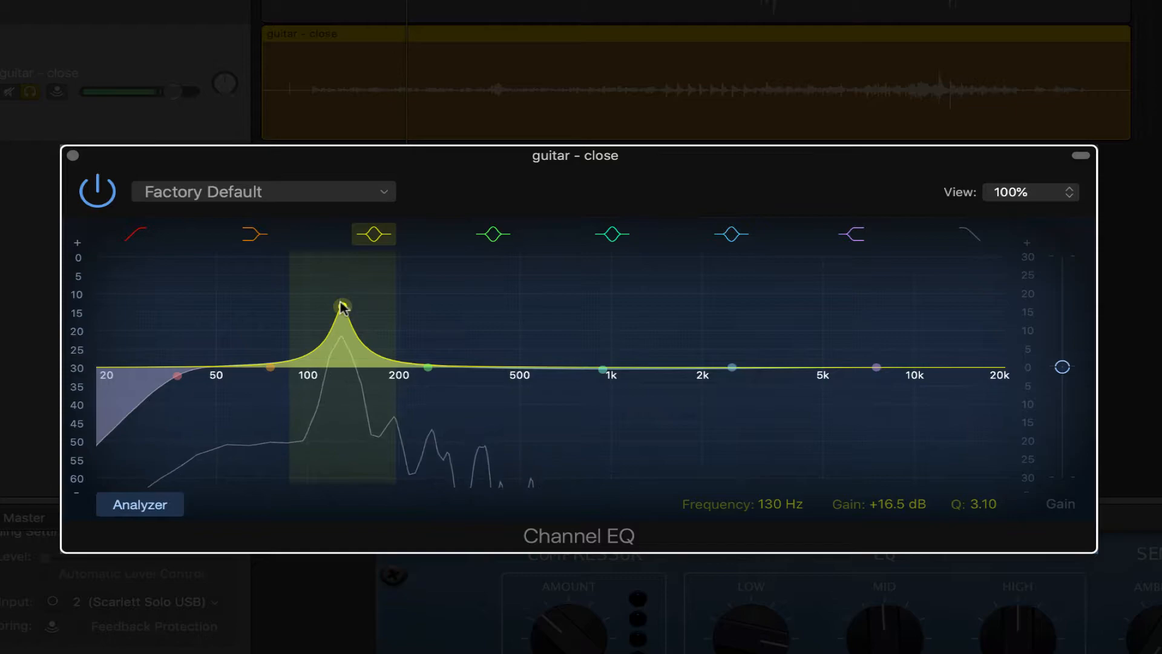
{"action": "left_click_drag", "start_coordinate": [343, 310], "coordinate": [340, 310]}
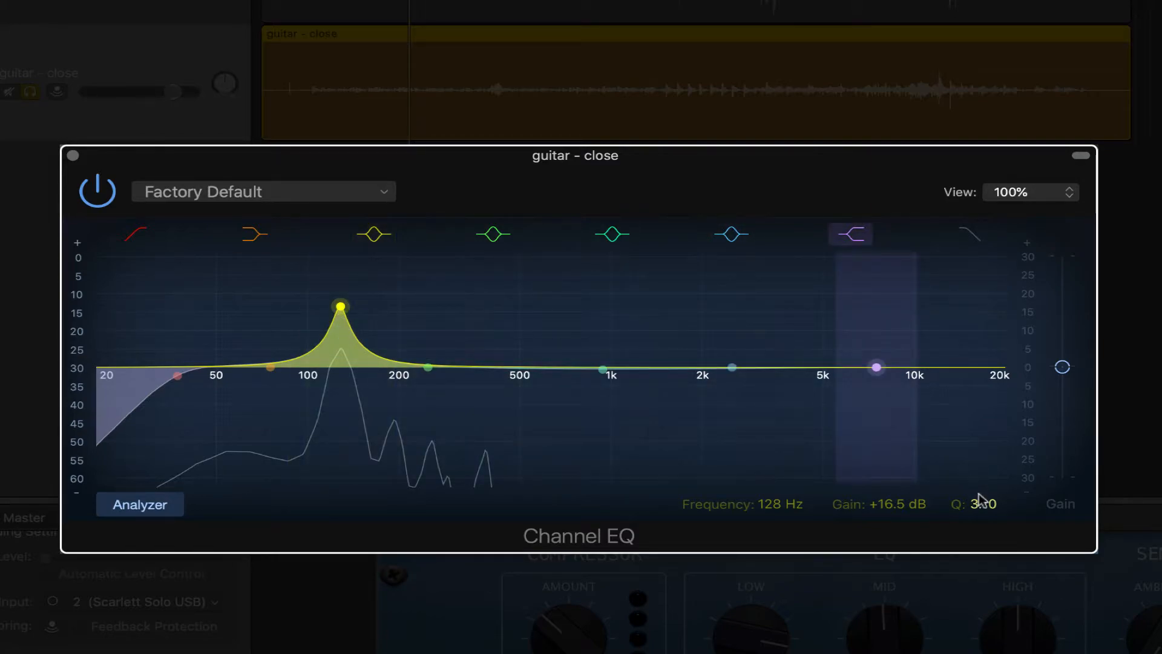
- Widen the 128 Hz band to a Q of 1.00 and cut its gain to -5.0 dB
{"action": "left_click_drag", "start_coordinate": [983, 511], "coordinate": [983, 535]}
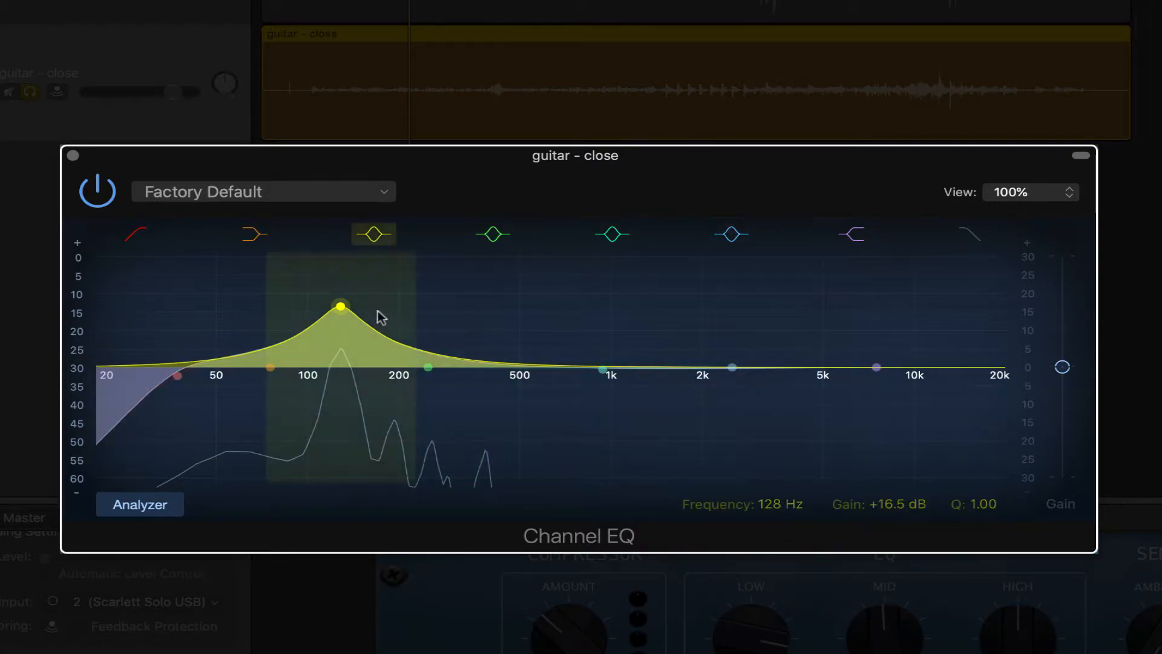
{"action": "left_click_drag", "start_coordinate": [341, 308], "coordinate": [340, 397]}
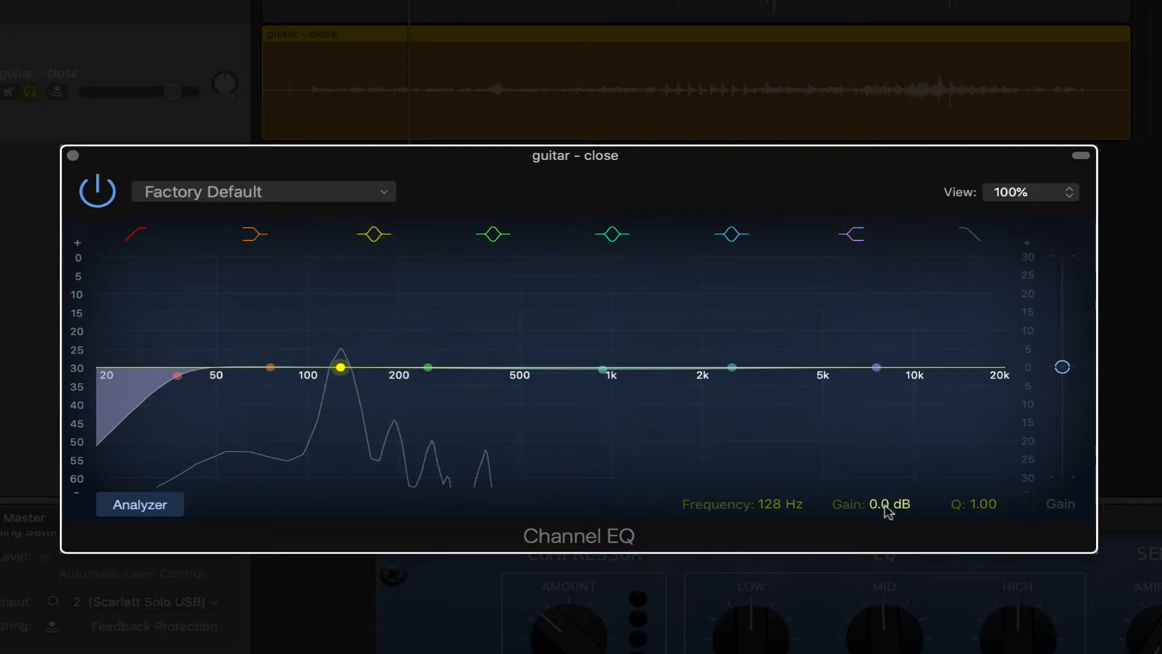
{"action": "left_click_drag", "start_coordinate": [887, 510], "coordinate": [888, 540]}
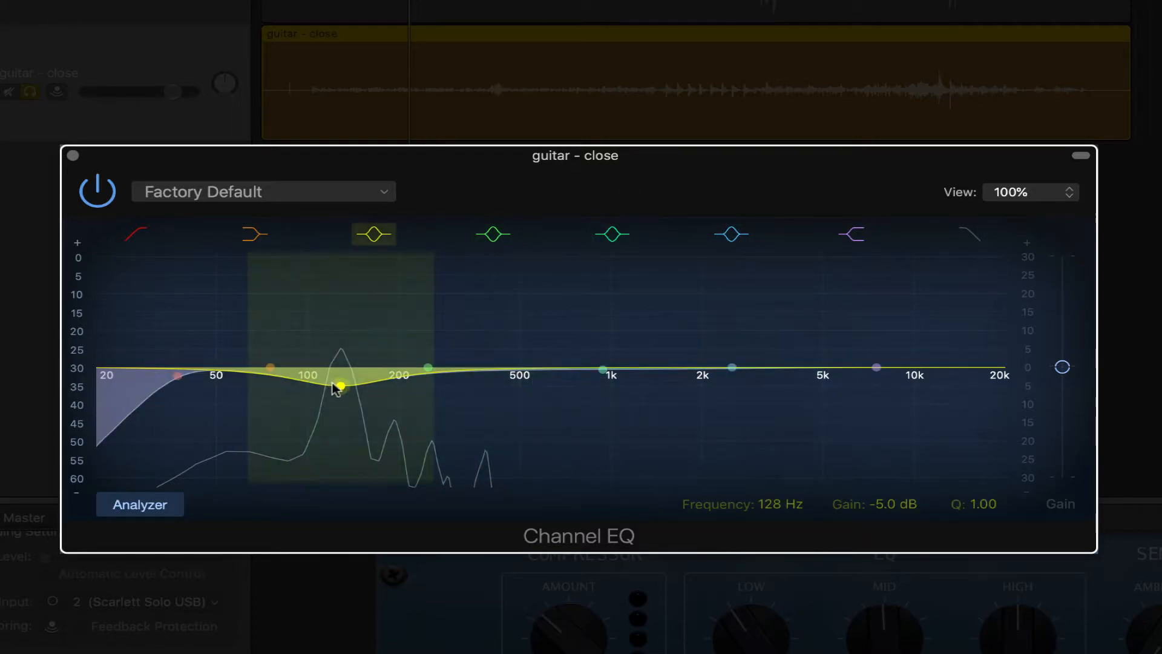
- Try an extreme cut of about -18 dB on the 128 Hz band and reset its gain to 0 dB
{"action": "left_click_drag", "start_coordinate": [882, 504], "coordinate": [882, 529]}
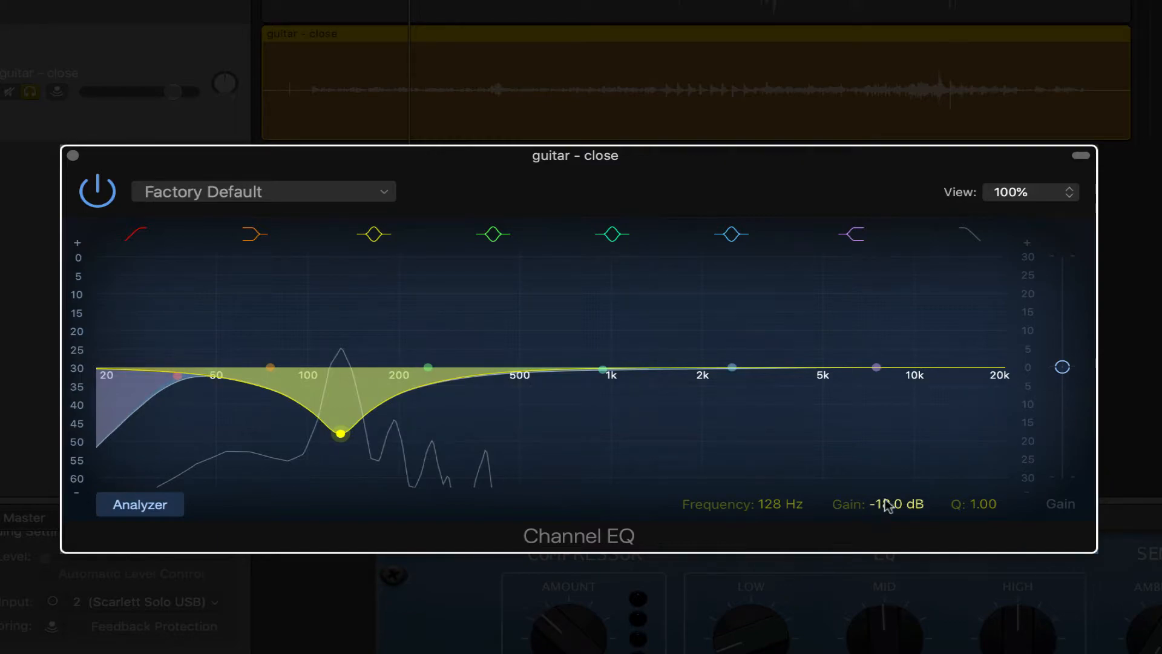
{"action": "left_click_drag", "start_coordinate": [884, 504], "coordinate": [884, 473]}
{"action": "mouse_move", "coordinate": [341, 372]}
{"action": "left_mouse_down"}
{"action": "mouse_move", "coordinate": [341, 427]}
{"action": "mouse_move", "coordinate": [341, 367]}
{"action": "left_mouse_up"}
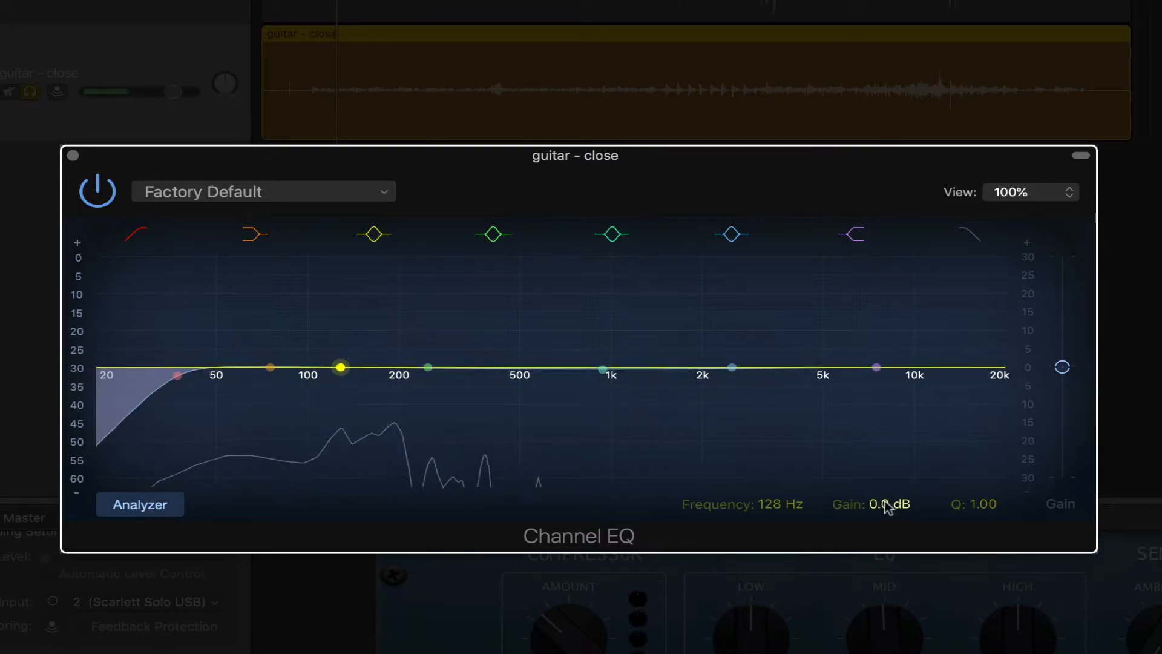
- Set the 128 Hz band's gain to -4.5 dB and compare the guitar with the band off and on
{"action": "mouse_move", "coordinate": [887, 506]}
{"action": "left_mouse_down"}
{"action": "mouse_move", "coordinate": [887, 651]}
{"action": "mouse_move", "coordinate": [887, 526]}
{"action": "left_mouse_up"}
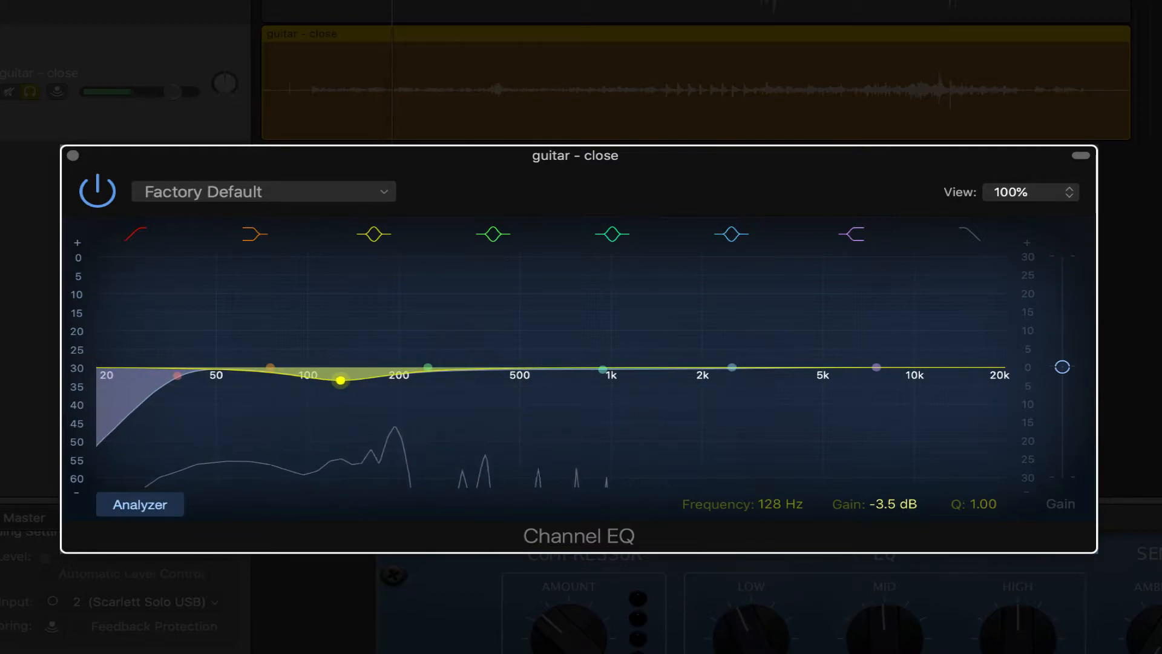
{"action": "left_click_drag", "start_coordinate": [887, 527], "coordinate": [887, 506]}
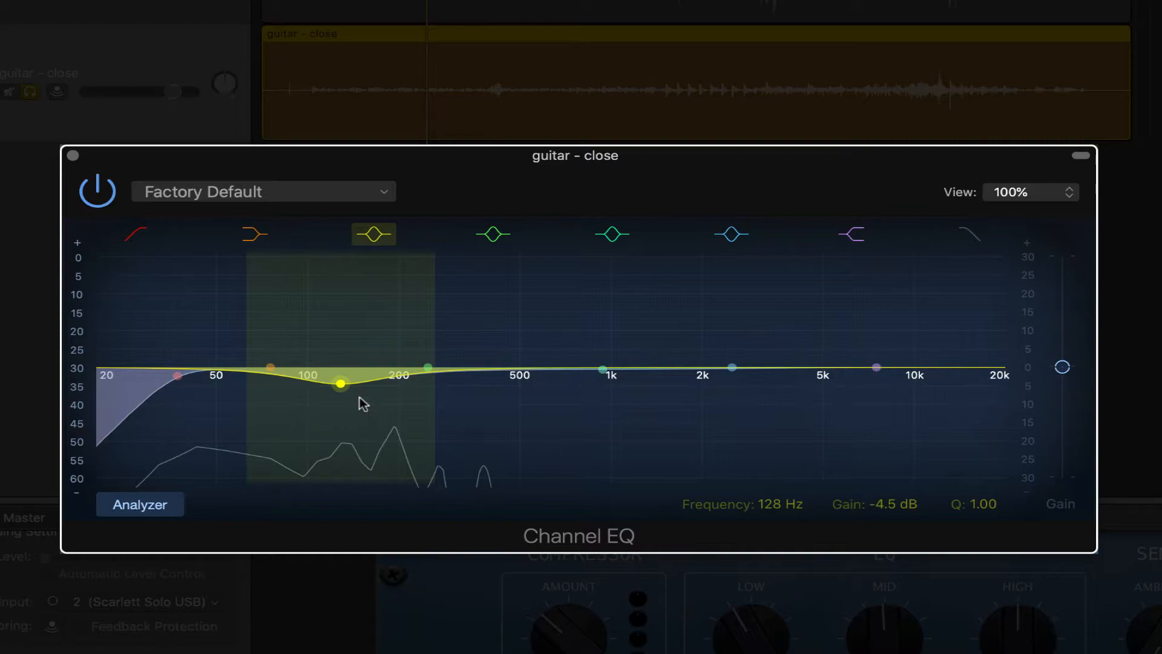
{"action": "left_click", "coordinate": [376, 235]}
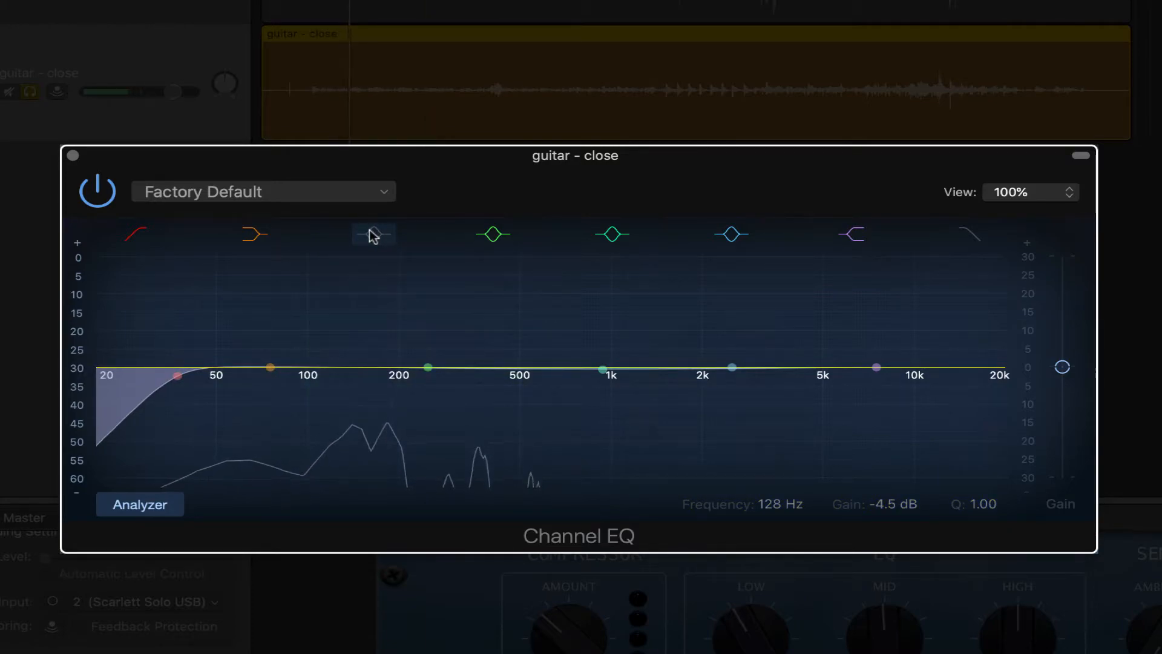
{"action": "left_click", "coordinate": [375, 235]}
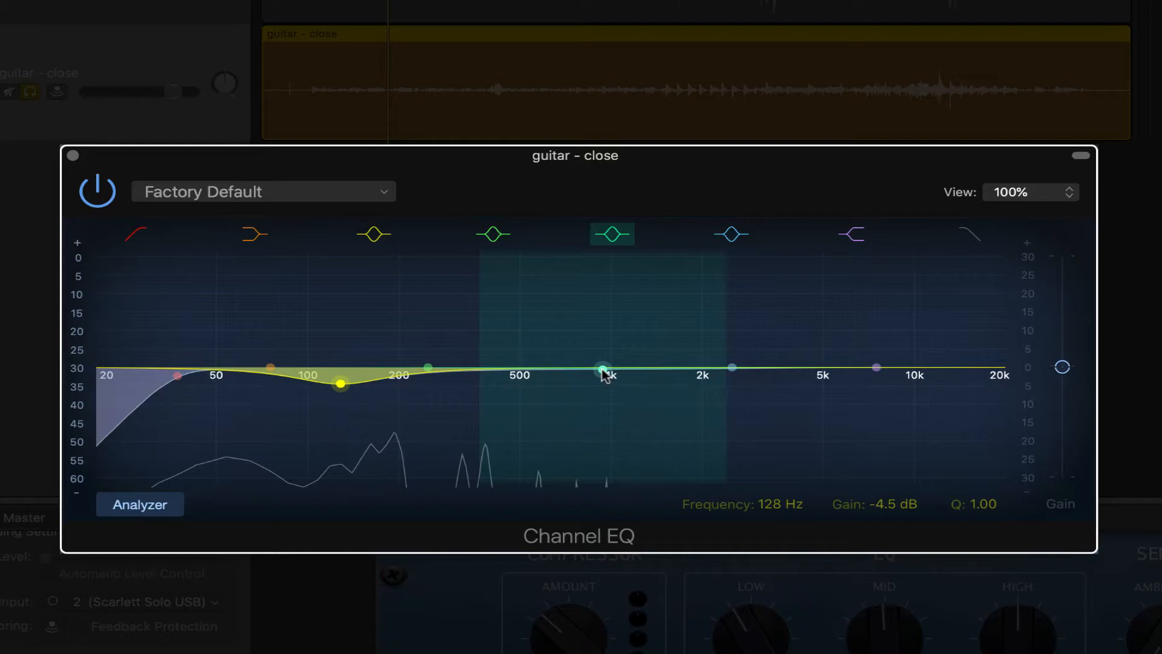
- Flatten the band near 1 kHz, and boost the blue band to +24.0 dB with a Q of 4.30, sweeping it to 1700 Hz
{"action": "mouse_move", "coordinate": [603, 370]}
{"action": "left_mouse_down"}
{"action": "mouse_move", "coordinate": [638, 367]}
{"action": "mouse_move", "coordinate": [626, 333]}
{"action": "mouse_move", "coordinate": [610, 369]}
{"action": "left_mouse_up"}
{"action": "left_click_drag", "start_coordinate": [732, 367], "coordinate": [664, 336]}
{"action": "left_click_drag", "start_coordinate": [989, 505], "coordinate": [918, 508]}
{"action": "left_click_drag", "start_coordinate": [666, 339], "coordinate": [687, 250]}
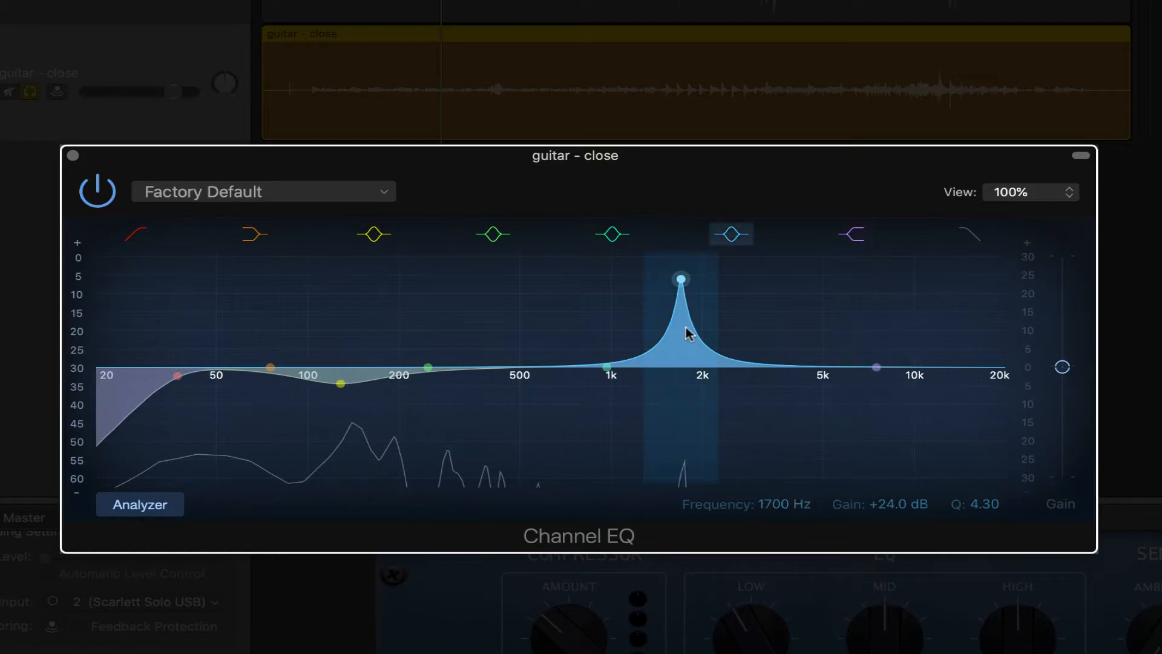
- Cut the blue 1700 Hz band's gain to -19.5 dB with a Q of 5.90
{"action": "left_click_drag", "start_coordinate": [884, 503], "coordinate": [884, 553]}
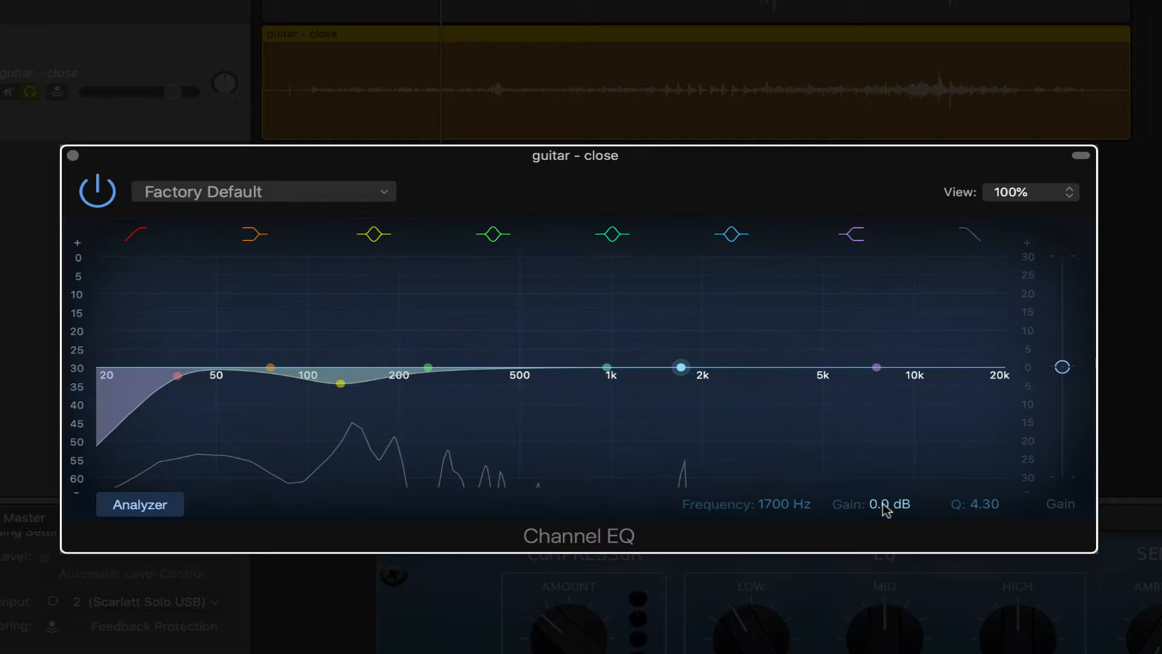
{"action": "left_click_drag", "start_coordinate": [884, 508], "coordinate": [884, 495]}
{"action": "left_click_drag", "start_coordinate": [980, 506], "coordinate": [981, 498]}
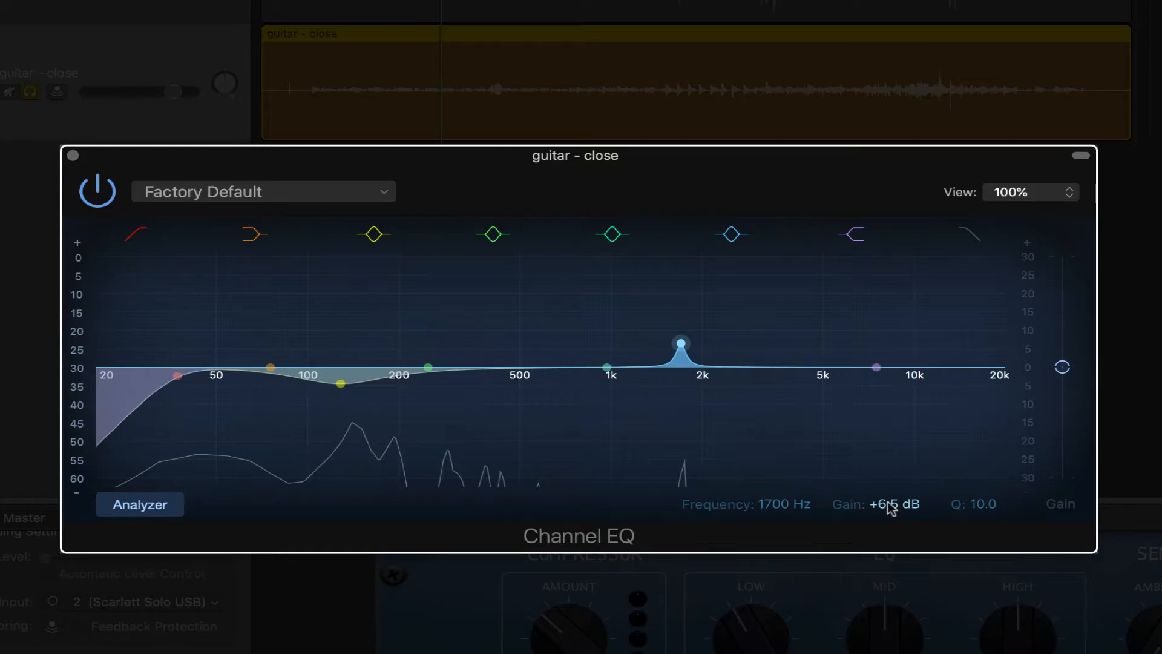
{"action": "left_click_drag", "start_coordinate": [891, 509], "coordinate": [892, 539]}
{"action": "left_click_drag", "start_coordinate": [978, 505], "coordinate": [978, 514]}
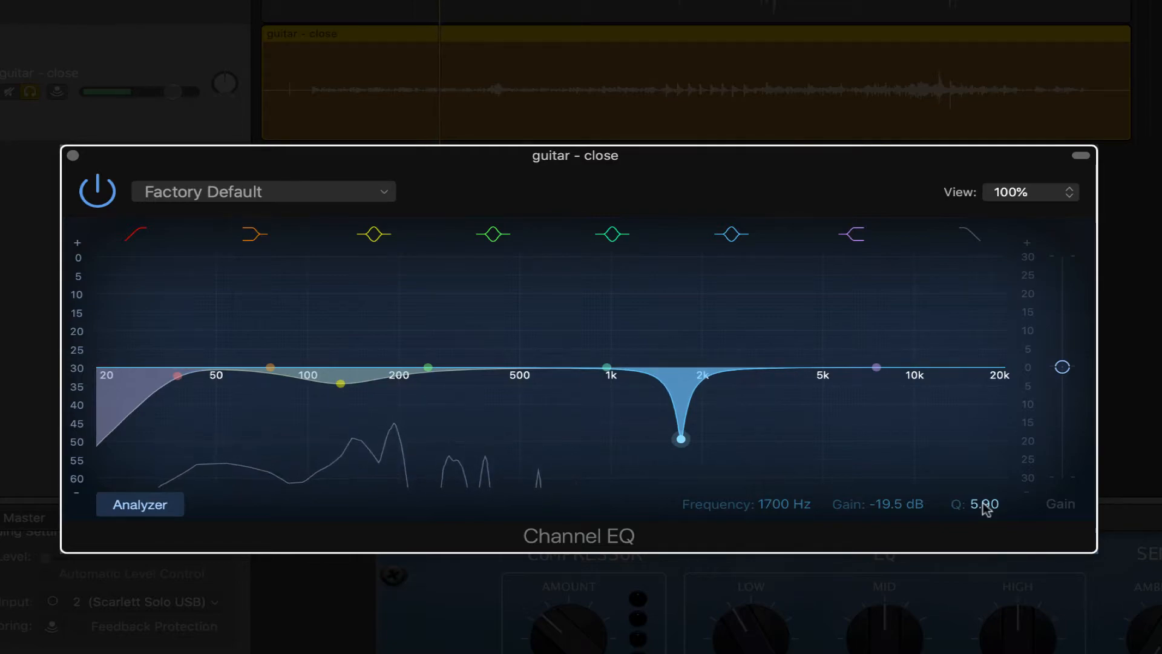
- Compare the playing guitar with the 1700 Hz band switched off and on
{"action": "left_click", "coordinate": [731, 239]}
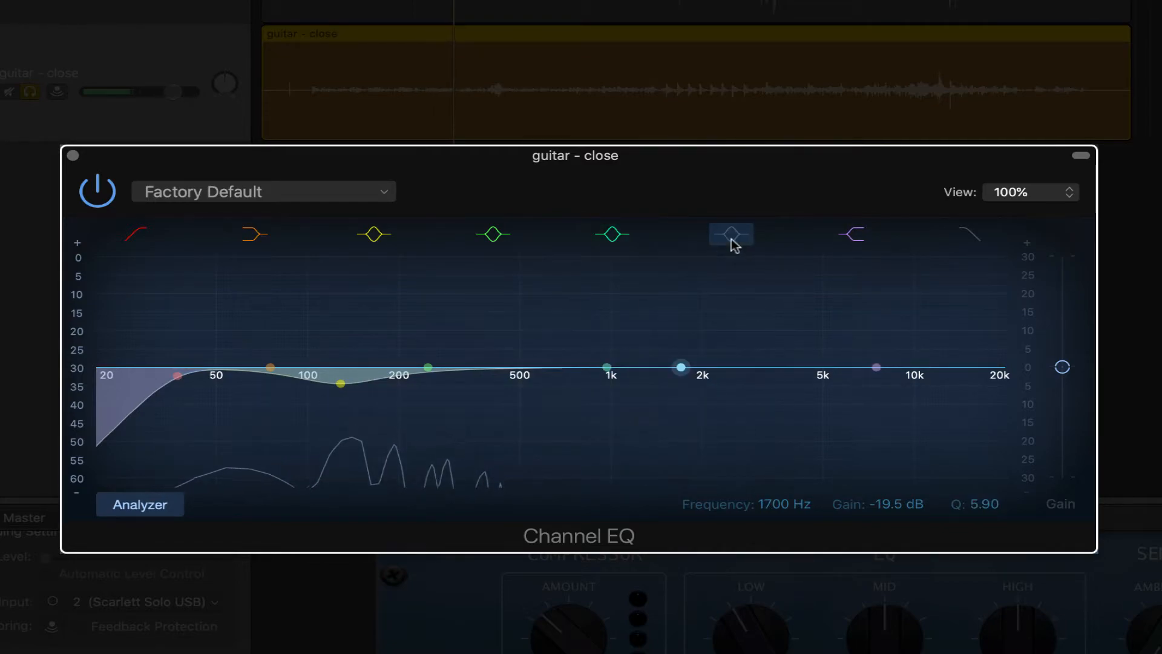
{"action": "left_click", "coordinate": [732, 240]}
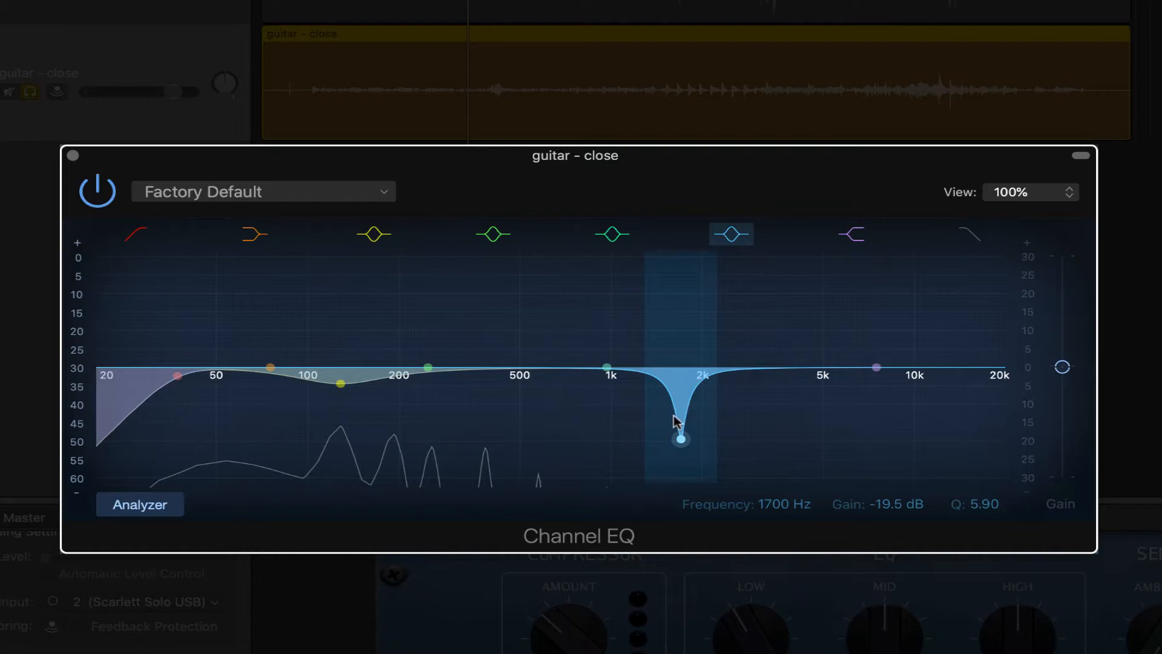
{"action": "left_click", "coordinate": [728, 233]}
{"action": "left_click", "coordinate": [728, 233]}
{"action": "left_click", "coordinate": [728, 233]}
{"action": "left_click", "coordinate": [728, 234]}
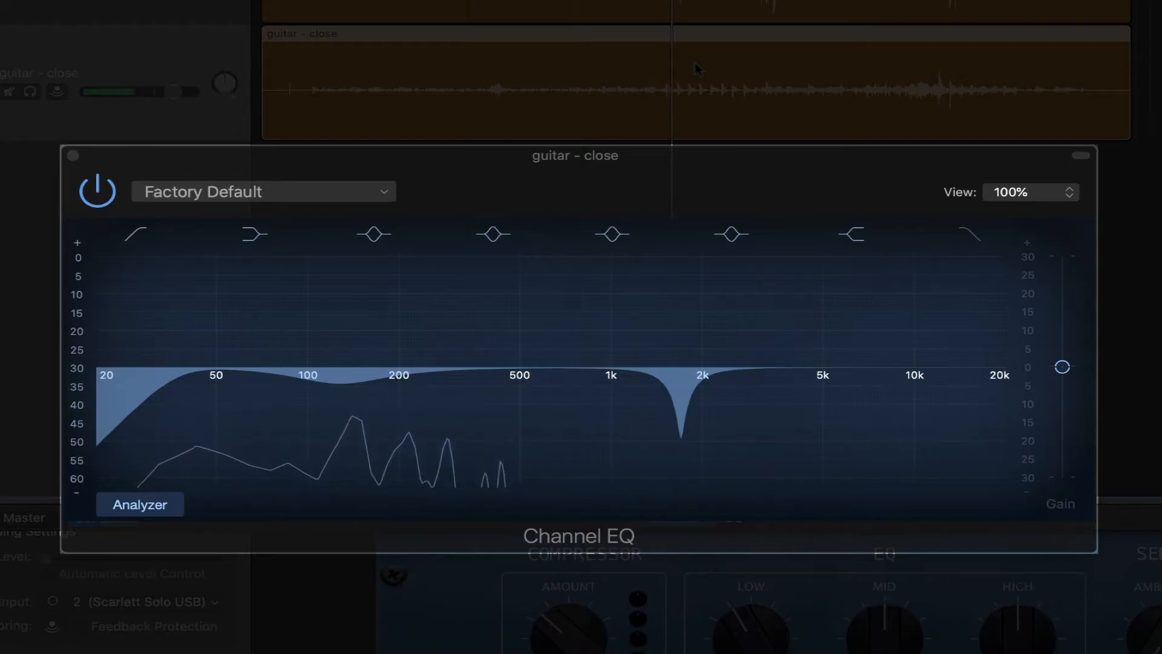
- Boost the band near 1 kHz with a Q of 1.80 and sweep it to 980 Hz at +8.5 dB
{"action": "mouse_move", "coordinate": [671, 259]}
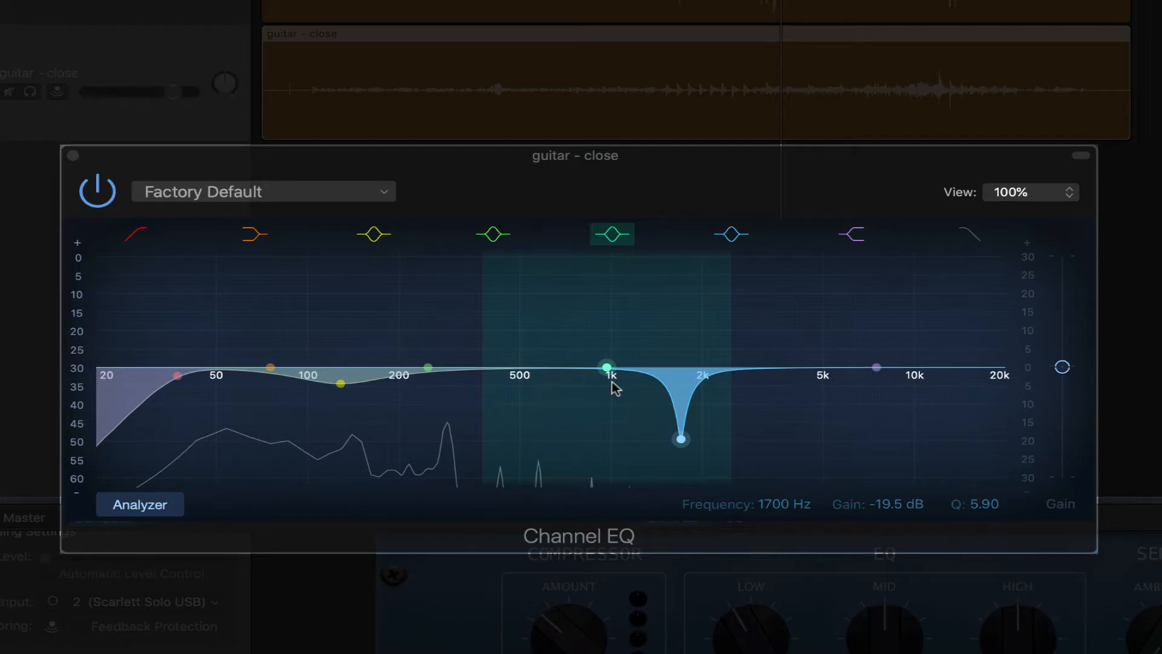
{"action": "left_click_drag", "start_coordinate": [613, 377], "coordinate": [615, 331]}
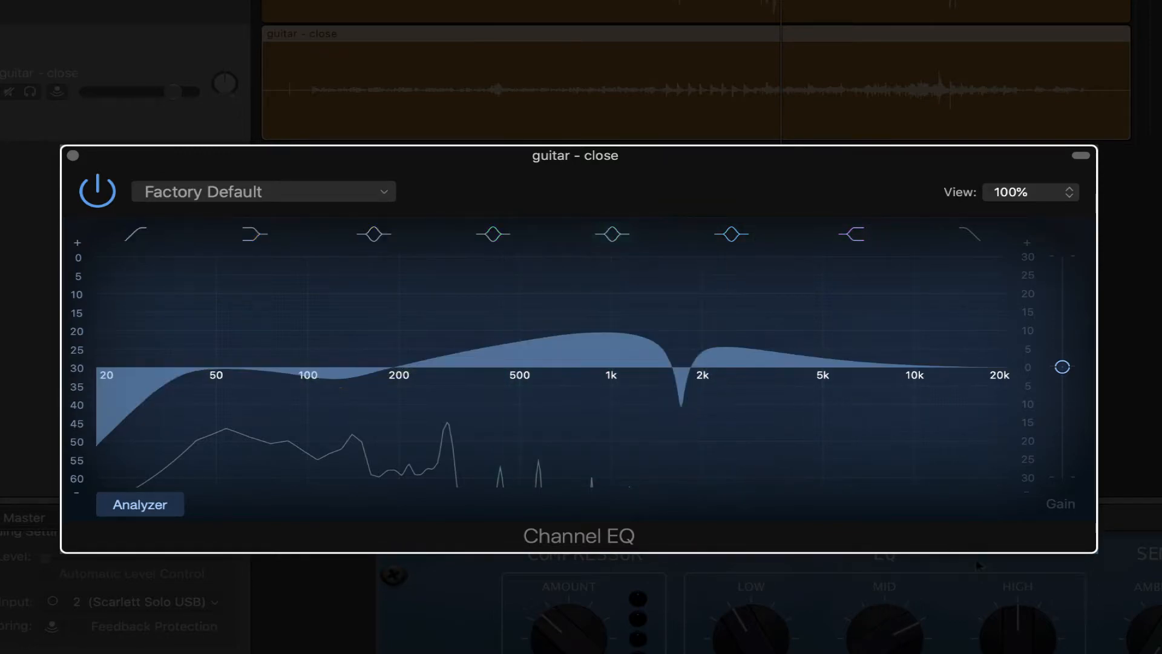
{"action": "left_click_drag", "start_coordinate": [984, 504], "coordinate": [984, 464]}
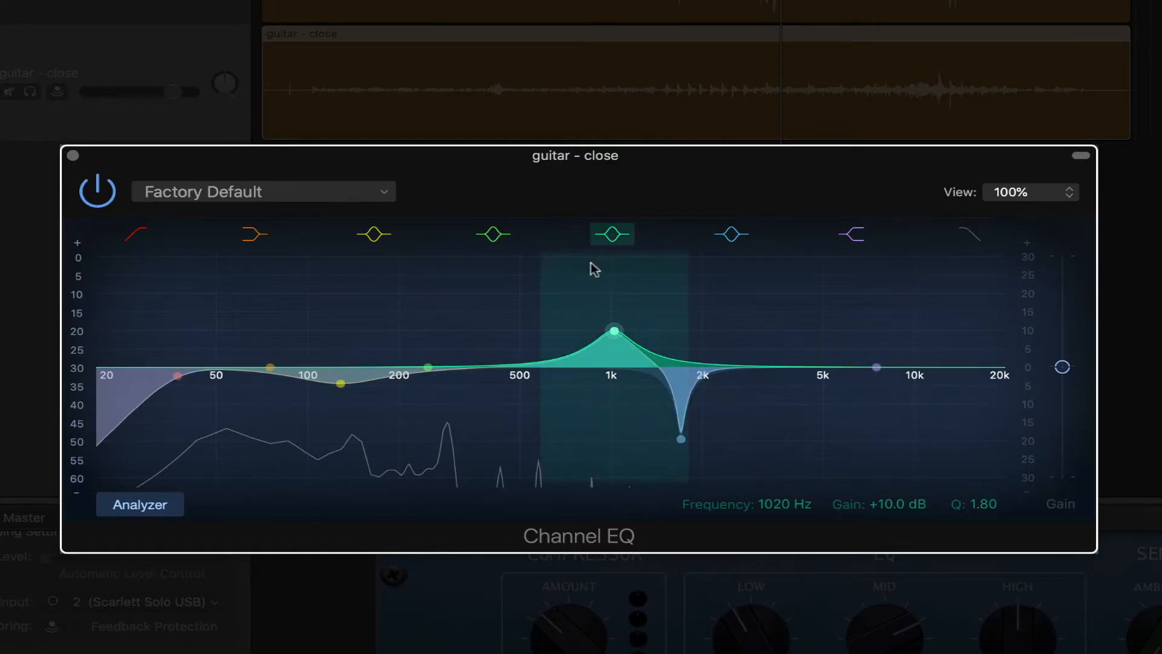
{"action": "mouse_move", "coordinate": [613, 331]}
{"action": "left_mouse_down"}
{"action": "mouse_move", "coordinate": [622, 288]}
{"action": "mouse_move", "coordinate": [724, 281]}
{"action": "mouse_move", "coordinate": [630, 288]}
{"action": "mouse_move", "coordinate": [612, 334]}
{"action": "mouse_move", "coordinate": [615, 375]}
{"action": "mouse_move", "coordinate": [612, 267]}
{"action": "mouse_move", "coordinate": [720, 270]}
{"action": "mouse_move", "coordinate": [604, 268]}
{"action": "mouse_move", "coordinate": [614, 274]}
{"action": "mouse_move", "coordinate": [596, 274]}
{"action": "mouse_move", "coordinate": [615, 276]}
{"action": "mouse_move", "coordinate": [609, 366]}
{"action": "mouse_move", "coordinate": [604, 329]}
{"action": "left_mouse_up"}
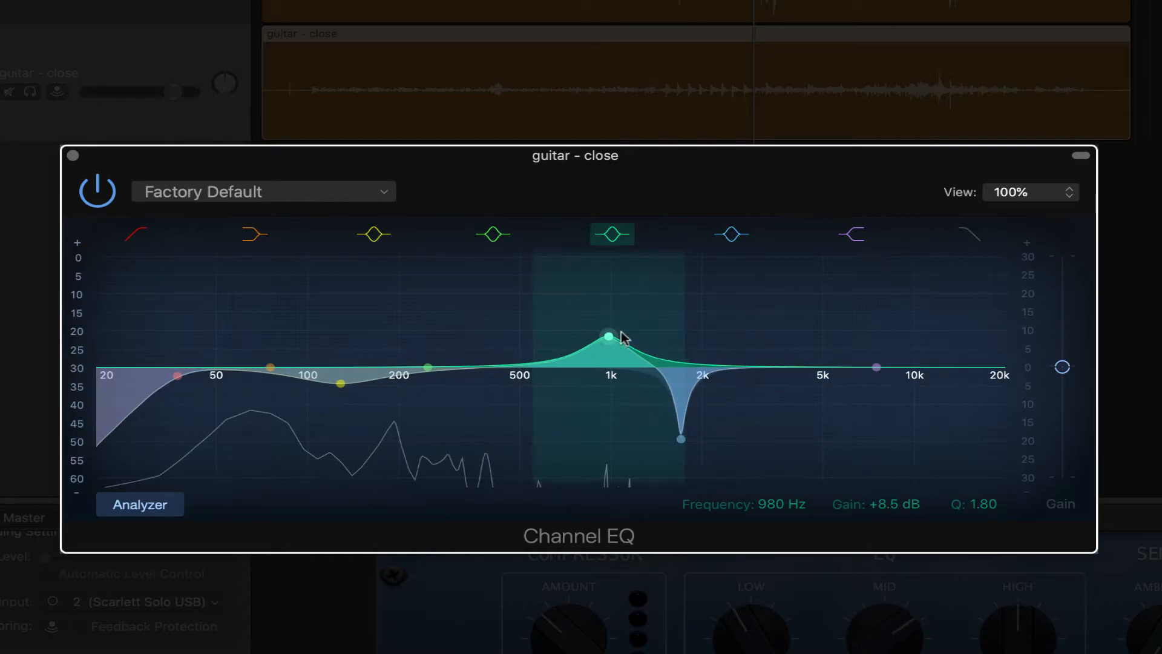
- Widen the 980 Hz band to a Q of 0.93 and cut its gain to -5.5 dB while listening
{"action": "left_click_drag", "start_coordinate": [984, 506], "coordinate": [985, 532]}
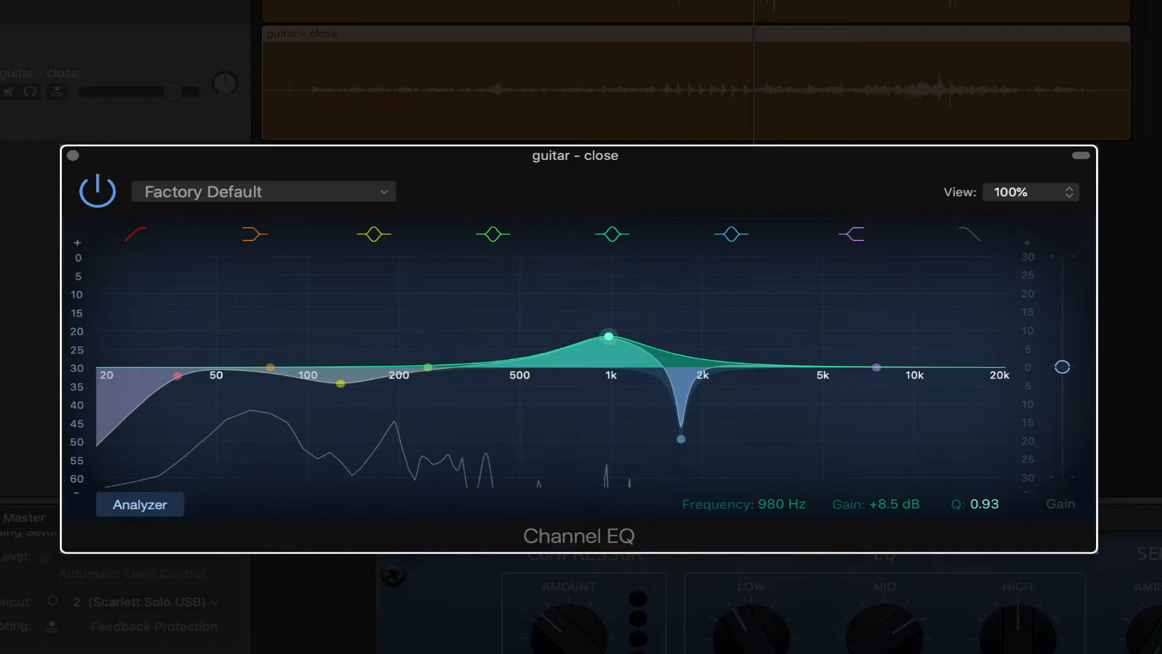
{"action": "left_click_drag", "start_coordinate": [895, 505], "coordinate": [895, 559]}
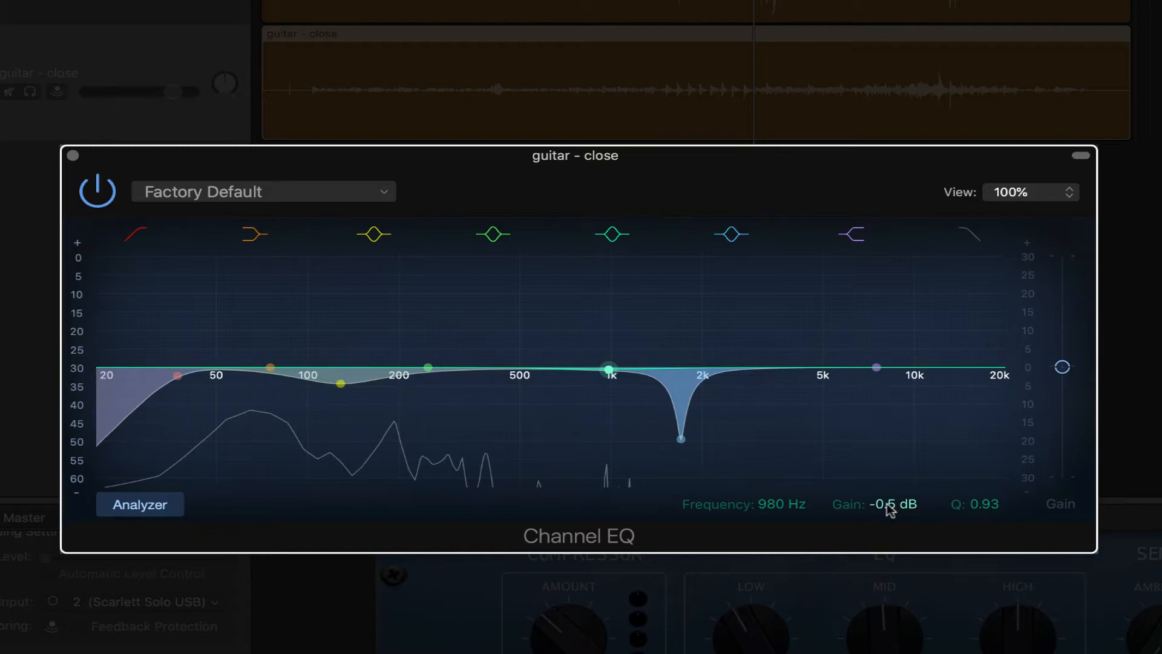
{"action": "scroll", "coordinate": [889, 510], "scroll_direction": "down", "scroll_amount": 1}
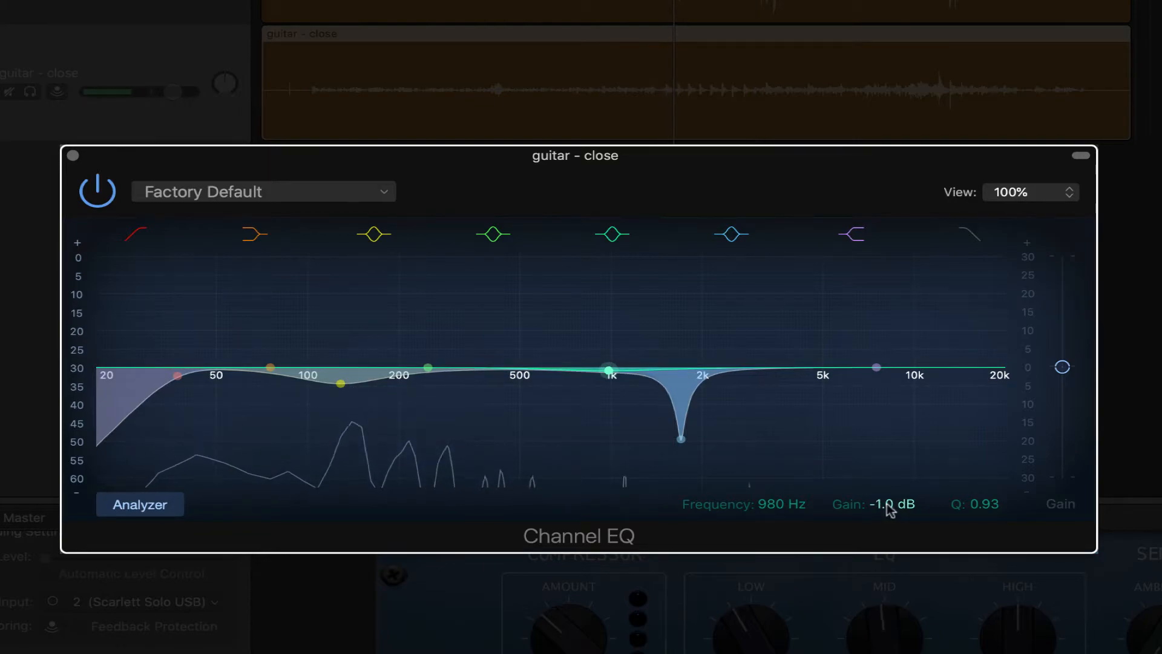
{"action": "mouse_move", "coordinate": [890, 511]}
{"action": "left_mouse_down"}
{"action": "mouse_move", "coordinate": [890, 637]}
{"action": "mouse_move", "coordinate": [890, 531]}
{"action": "left_mouse_up"}
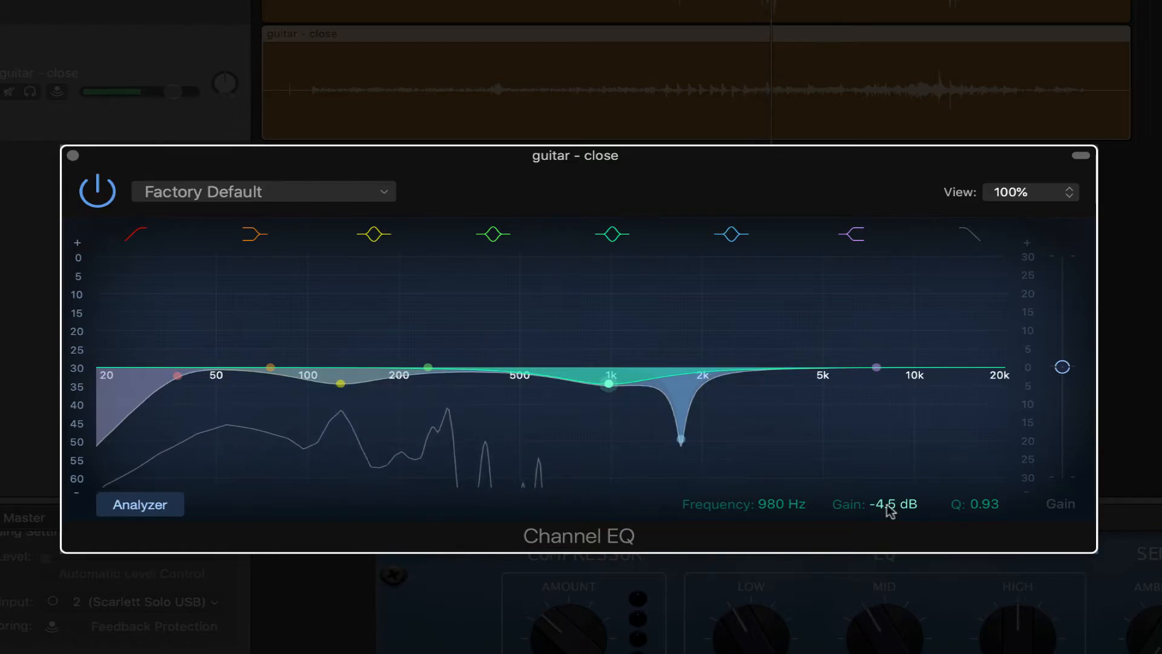
{"action": "left_click_drag", "start_coordinate": [890, 531], "coordinate": [890, 534]}
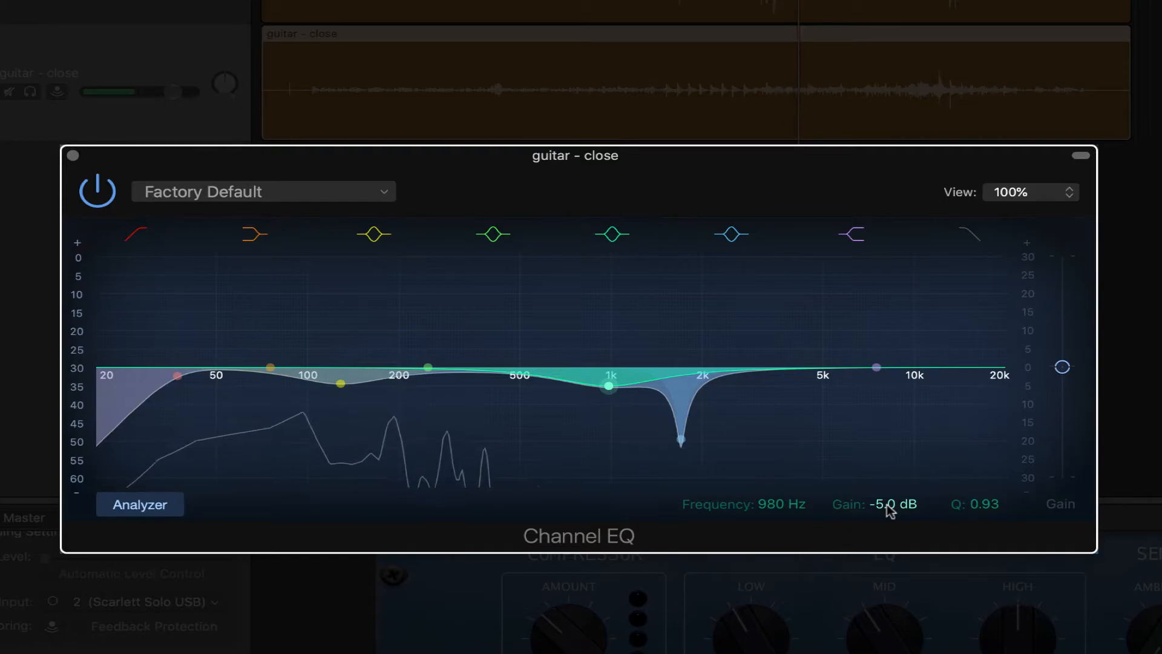
{"action": "left_click_drag", "start_coordinate": [893, 503], "coordinate": [893, 506]}
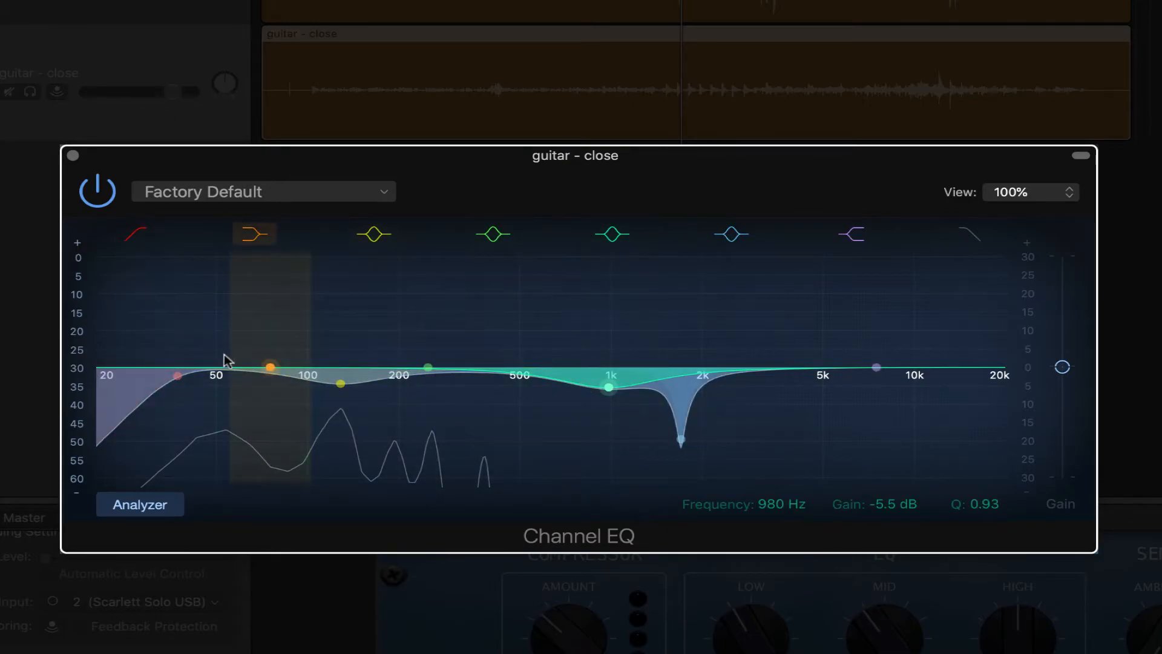
- Raise the guitar - close track's volume slightly to make up for the EQ cuts
{"action": "left_click_drag", "start_coordinate": [176, 92], "coordinate": [179, 92]}
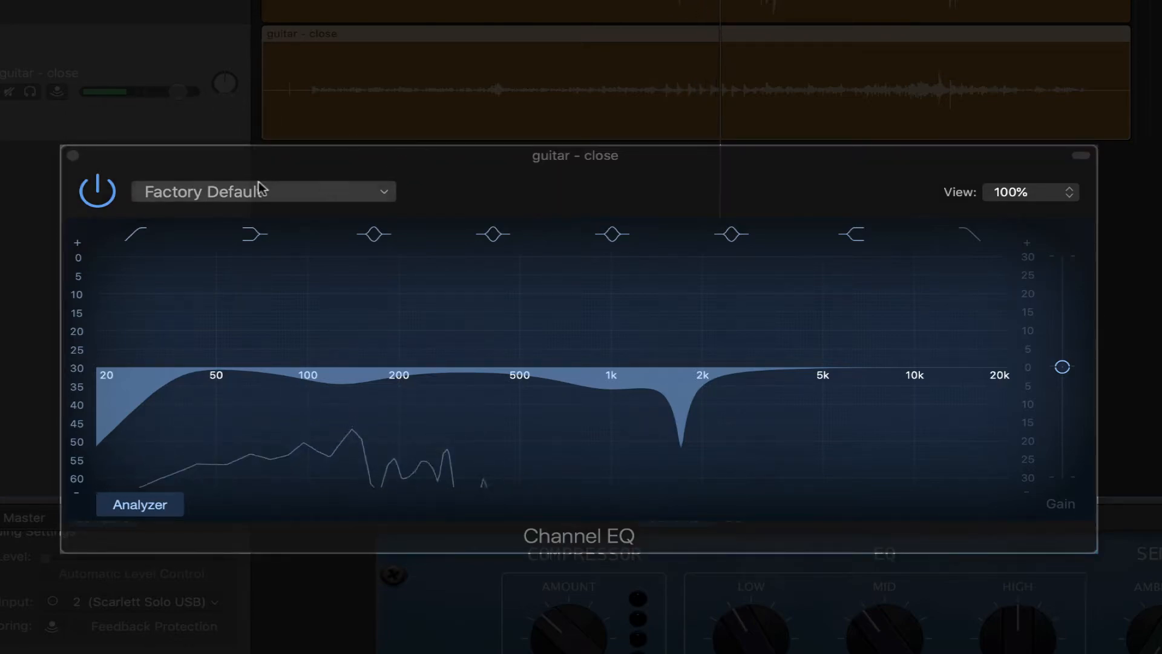
{"action": "left_click", "coordinate": [178, 92]}
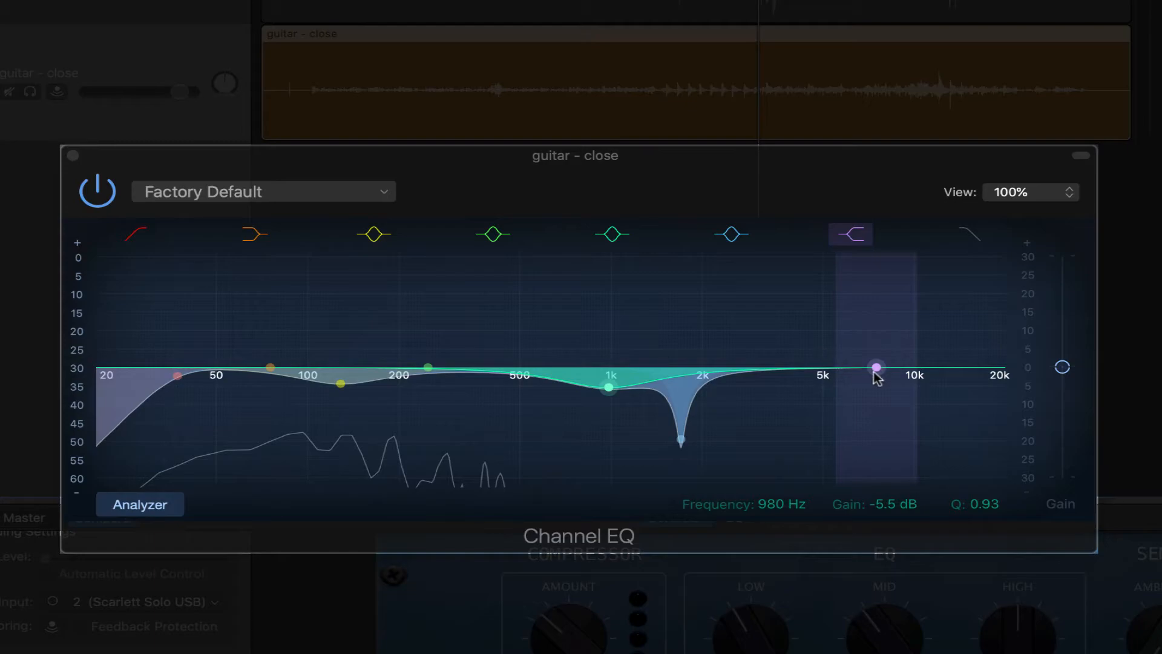
- Boost the high shelf band to +10.5 dB at 11800 Hz, keeping a Q of 1.00
{"action": "left_click_drag", "start_coordinate": [879, 368], "coordinate": [937, 266]}
{"action": "left_click_drag", "start_coordinate": [929, 332], "coordinate": [924, 446]}
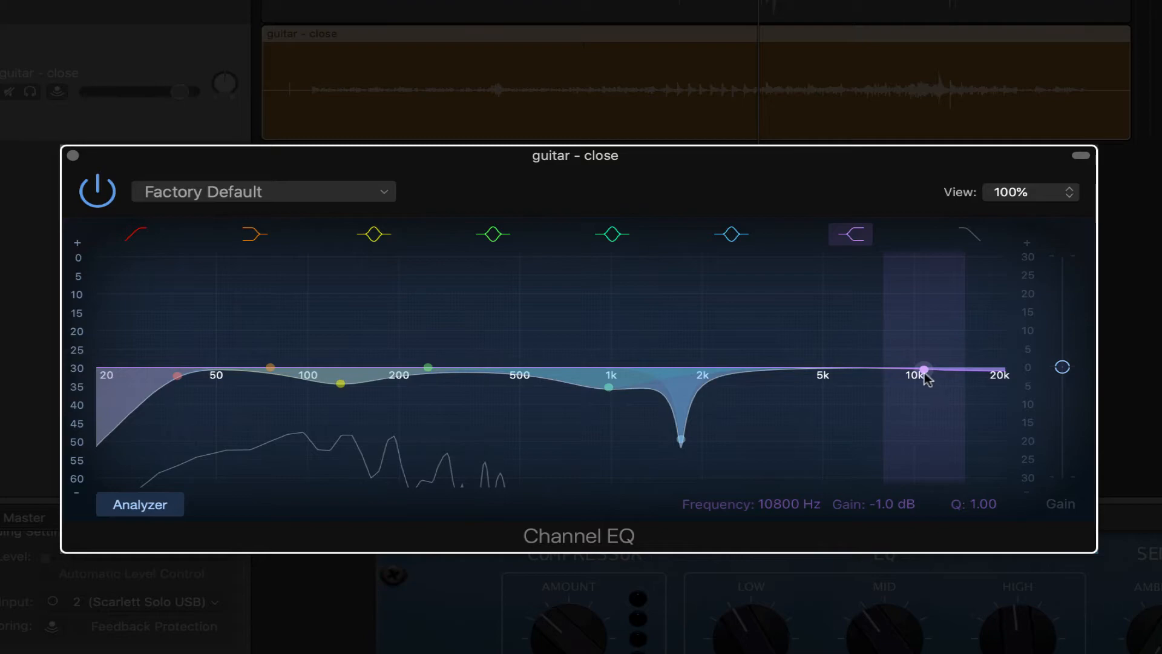
{"action": "left_click_drag", "start_coordinate": [924, 373], "coordinate": [933, 311]}
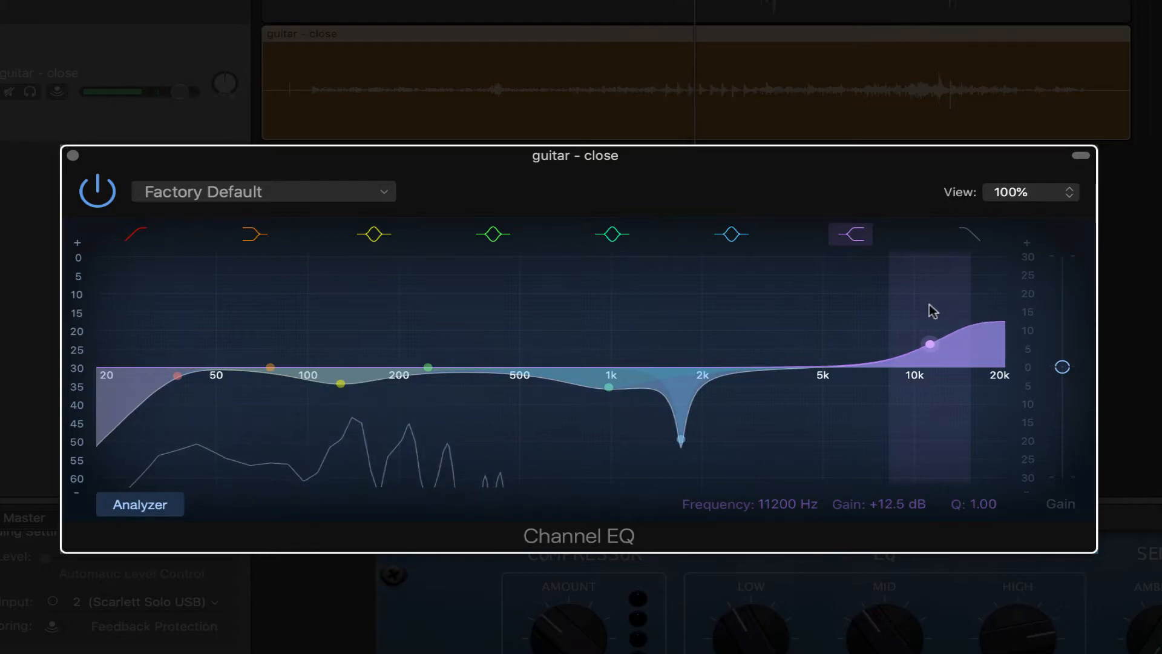
{"action": "left_click_drag", "start_coordinate": [931, 304], "coordinate": [936, 313]}
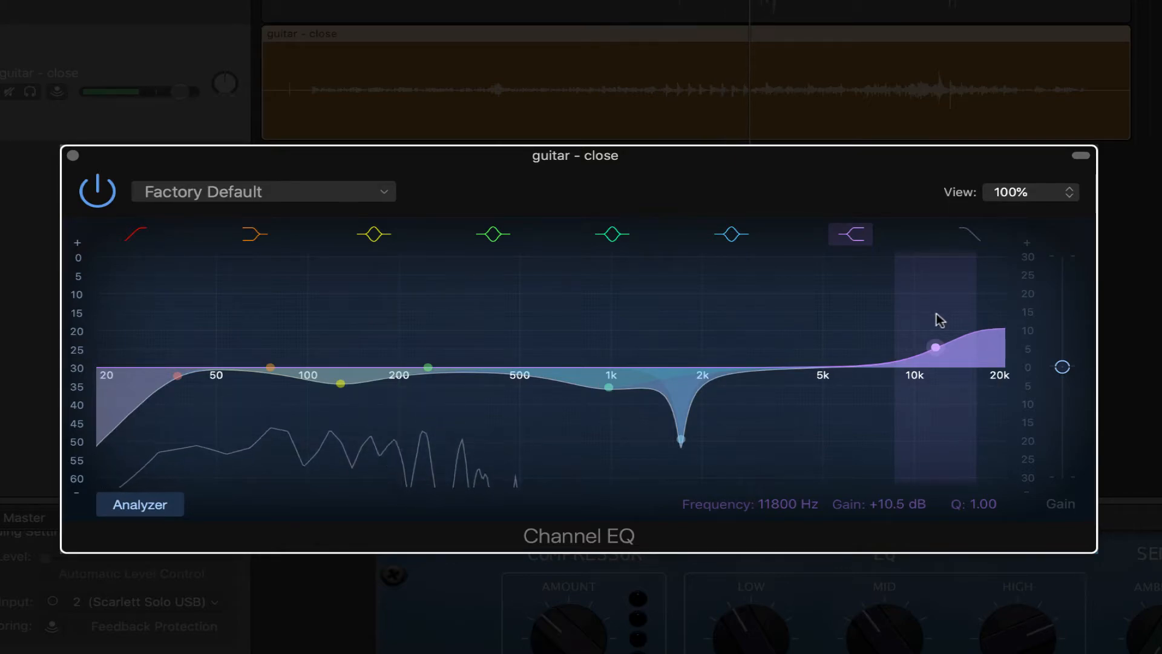
{"action": "left_click_drag", "start_coordinate": [935, 350], "coordinate": [935, 350]}
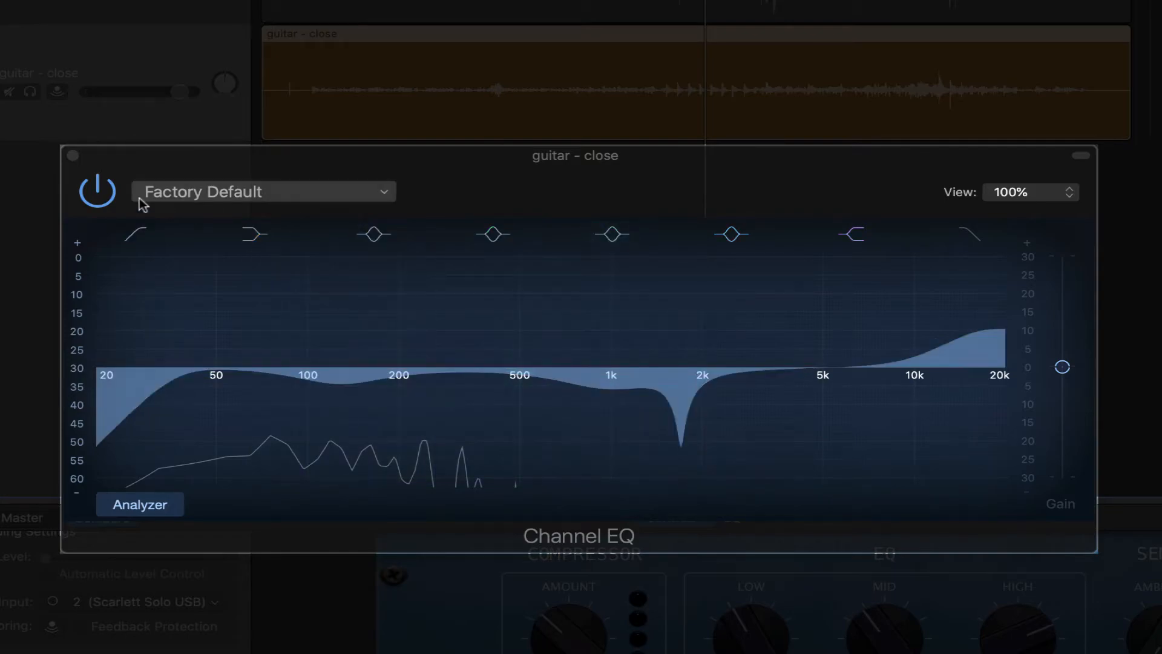
- Compare the guitar with the whole Channel EQ bypassed and active, and close the plug-in window
{"action": "left_click", "coordinate": [89, 197]}
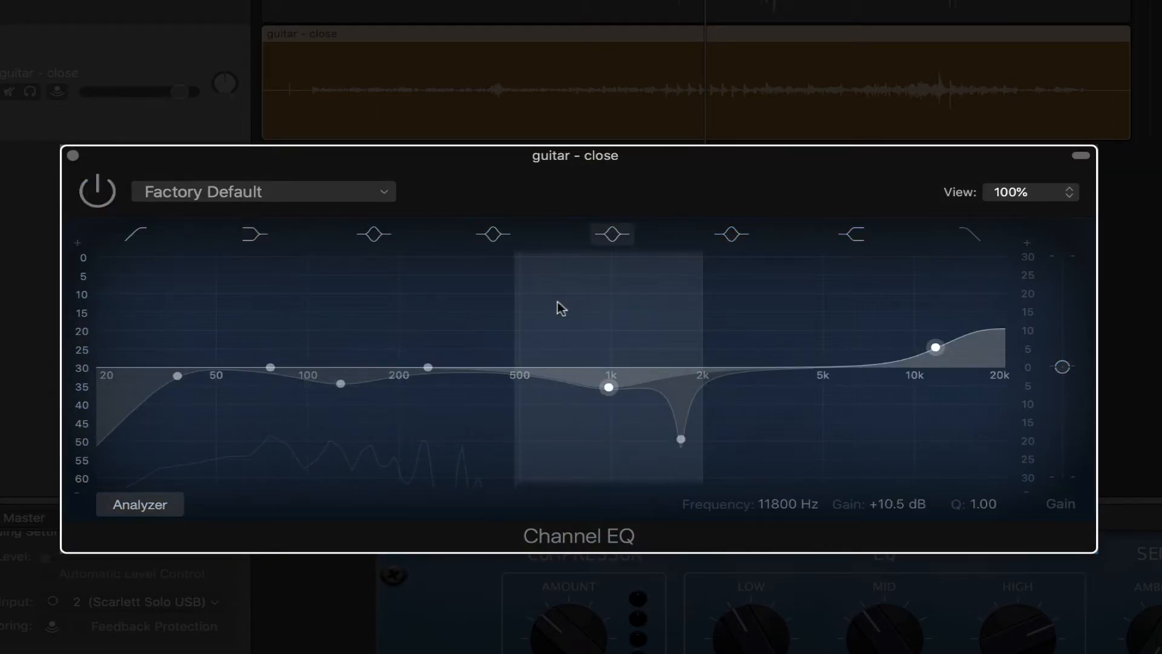
{"action": "key", "text": "space"}
{"action": "left_click", "coordinate": [104, 192]}
{"action": "key", "text": "space"}
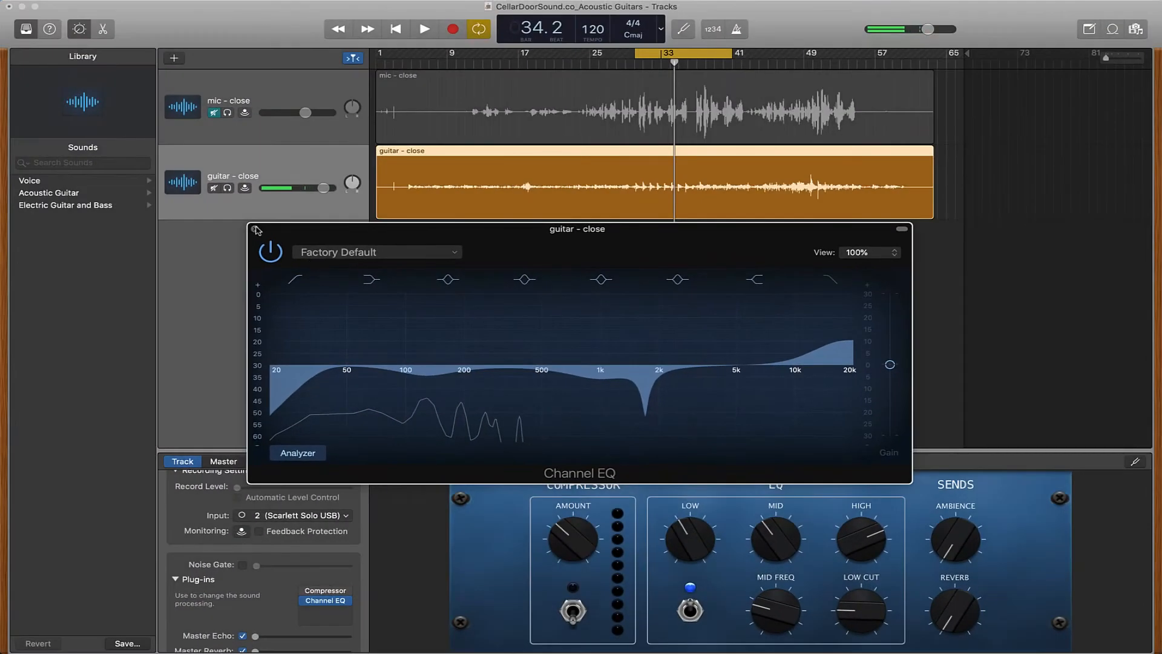
{"action": "left_click", "coordinate": [131, 178]}
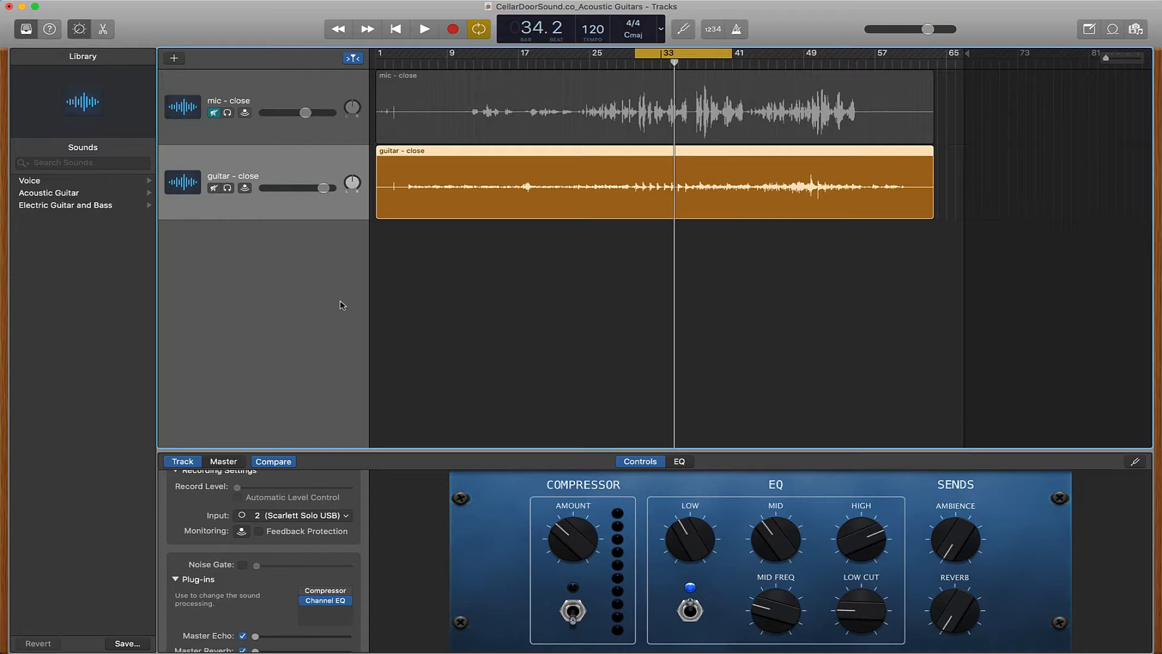
- Add the Stereo Spread imaging plug-in after Channel EQ on the guitar track and set its Lower Intensity to -2 %
{"action": "left_click", "coordinate": [342, 609]}
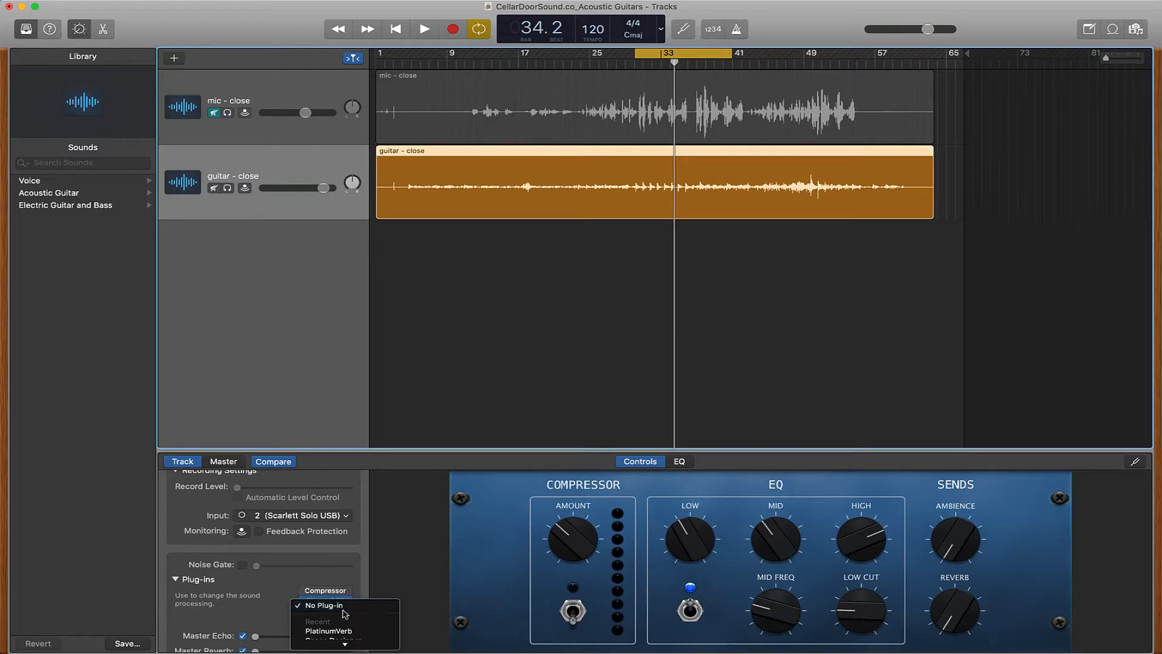
{"action": "mouse_move", "coordinate": [351, 647]}
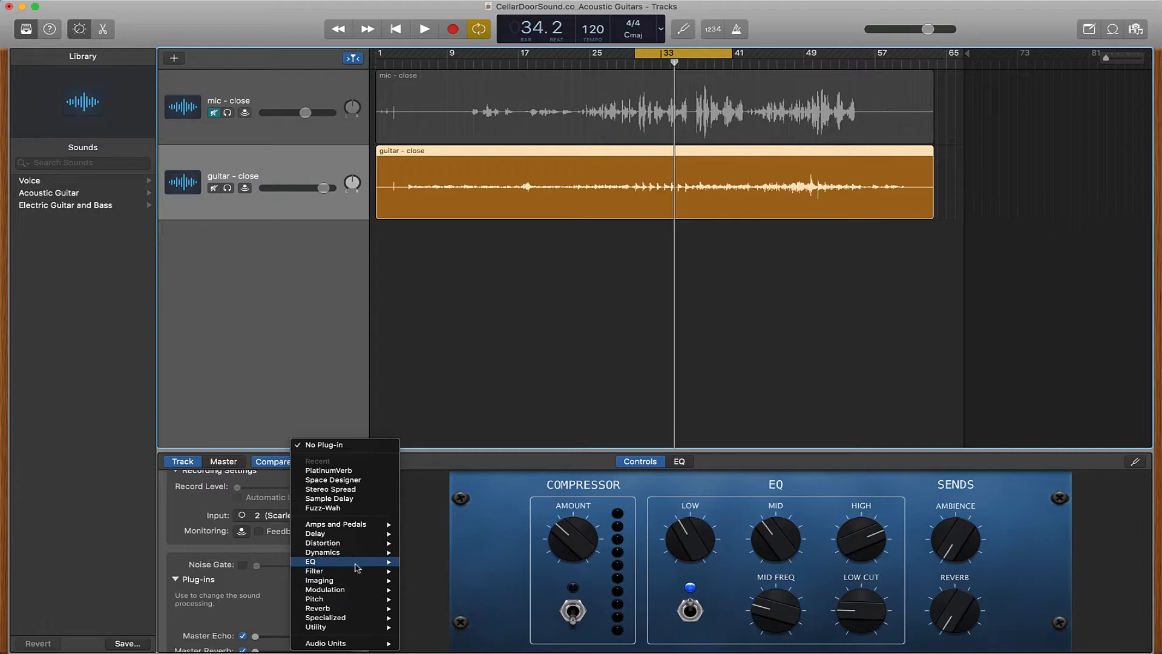
{"action": "mouse_move", "coordinate": [357, 565]}
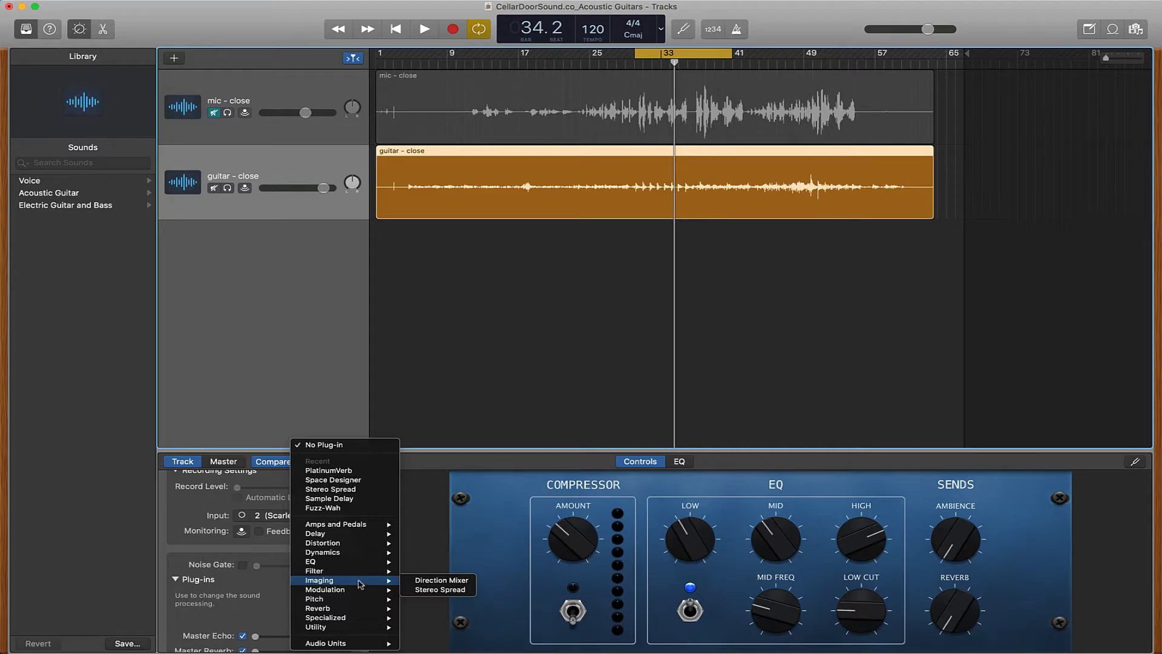
{"action": "left_click", "coordinate": [439, 591]}
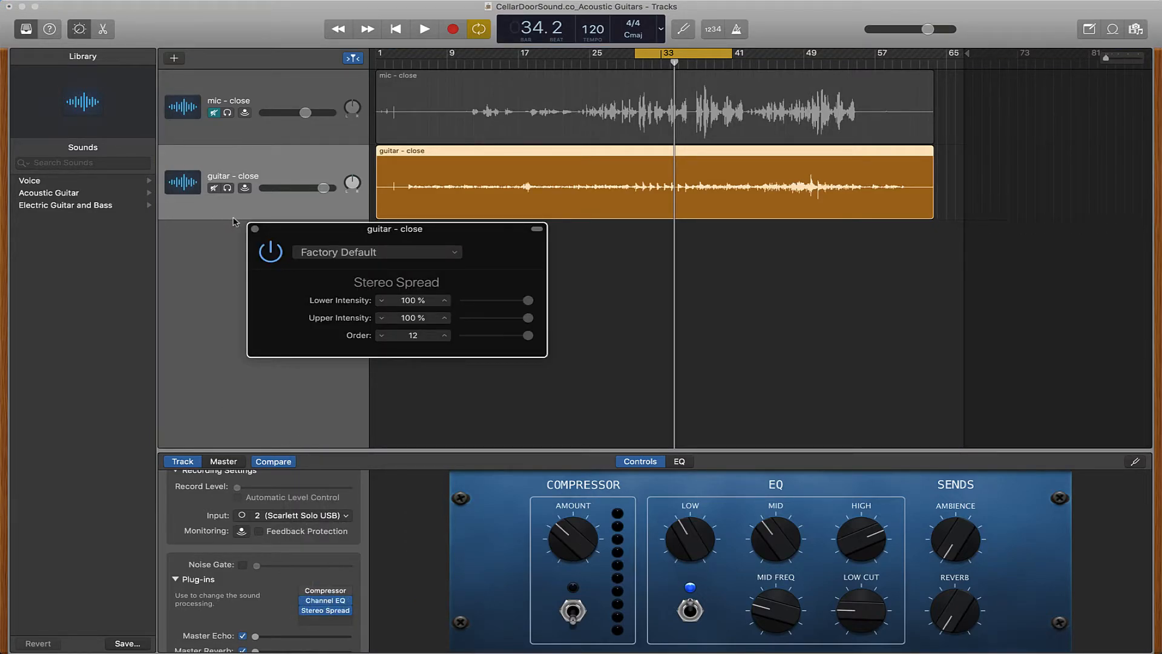
{"action": "left_click_drag", "start_coordinate": [376, 231], "coordinate": [365, 258]}
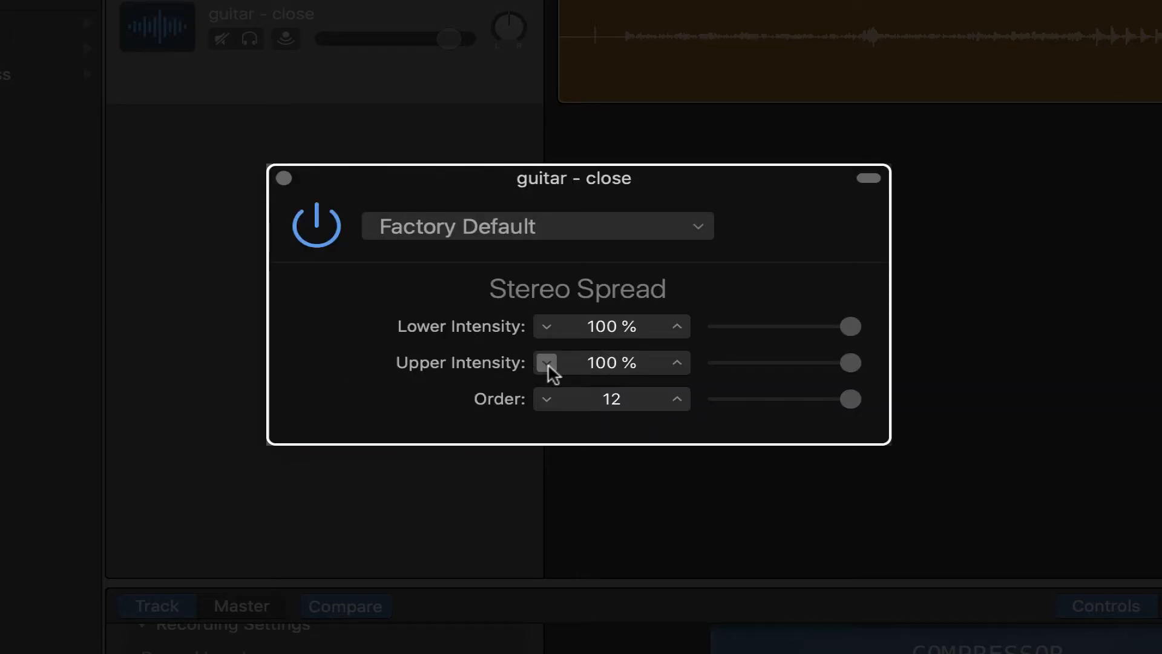
{"action": "left_click_drag", "start_coordinate": [851, 330], "coordinate": [783, 331]}
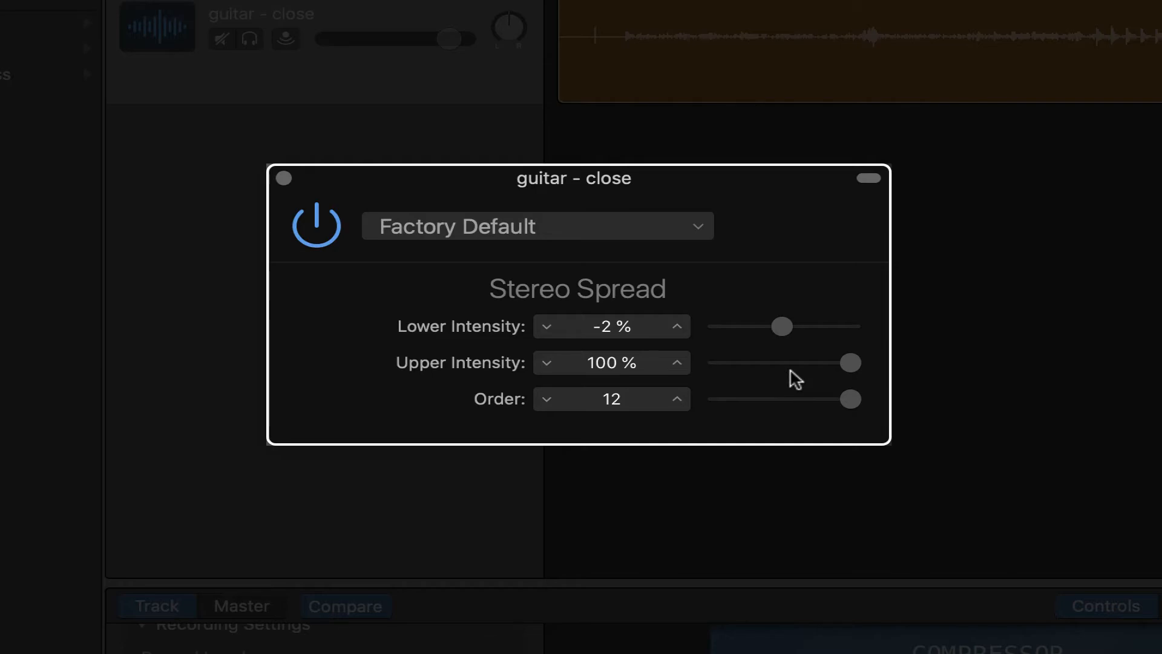
- Compare the guitar with Stereo Spread active and bypassed, leaving the plug-in switched on
{"action": "key", "text": "space"}
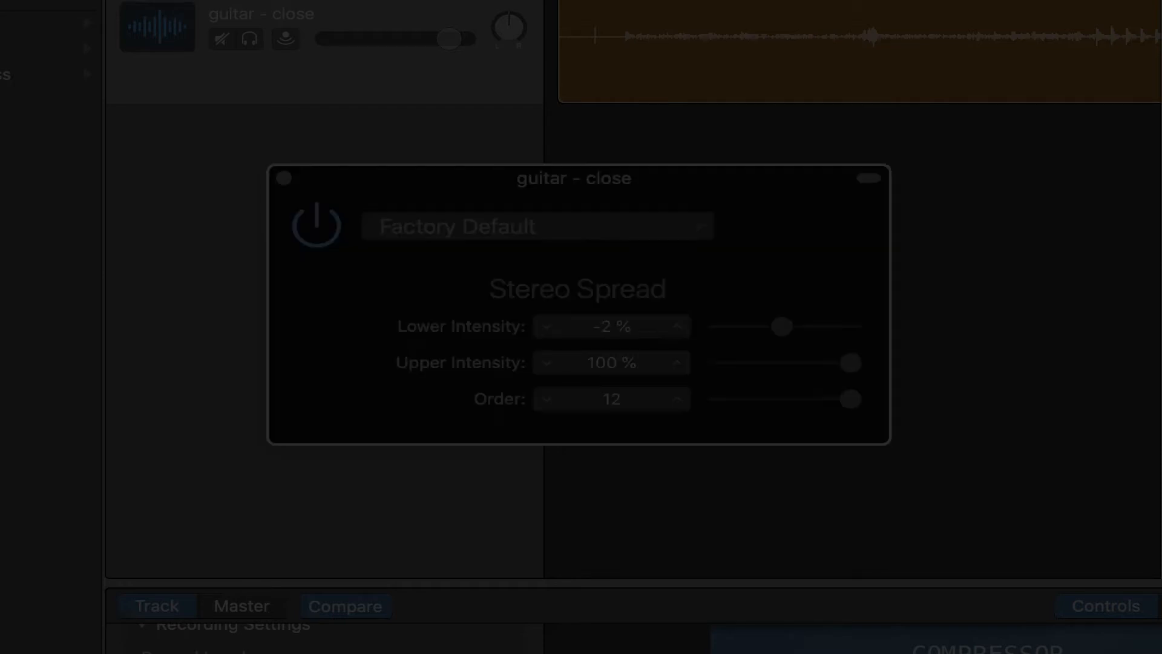
{"action": "left_click", "coordinate": [327, 228]}
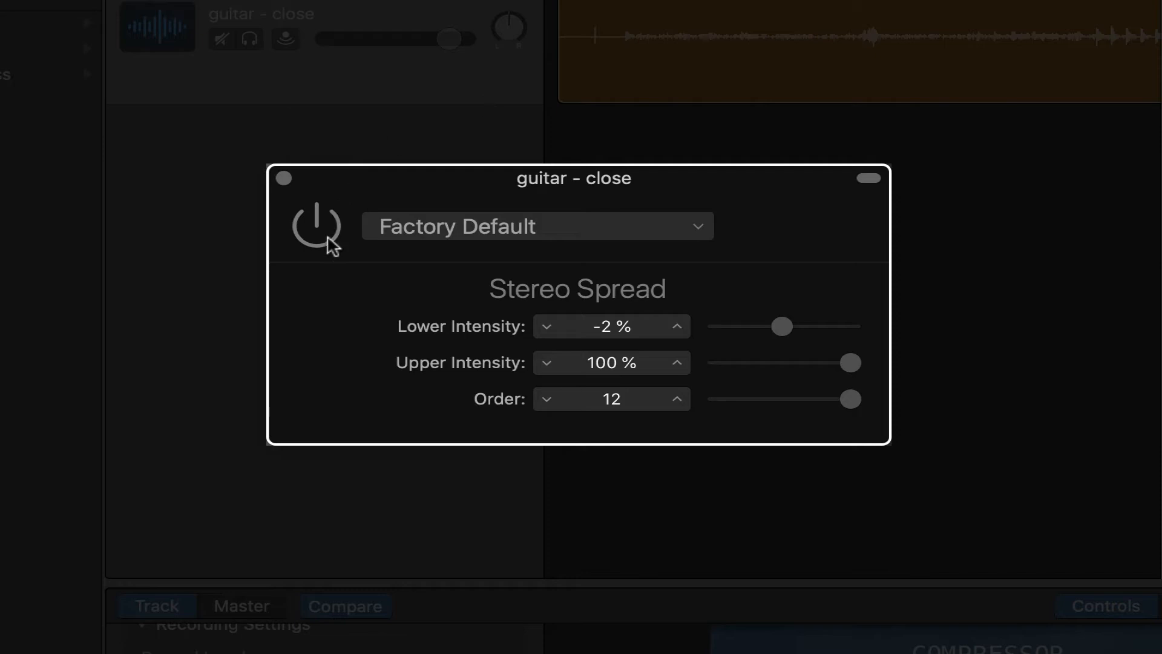
{"action": "key", "text": "space"}
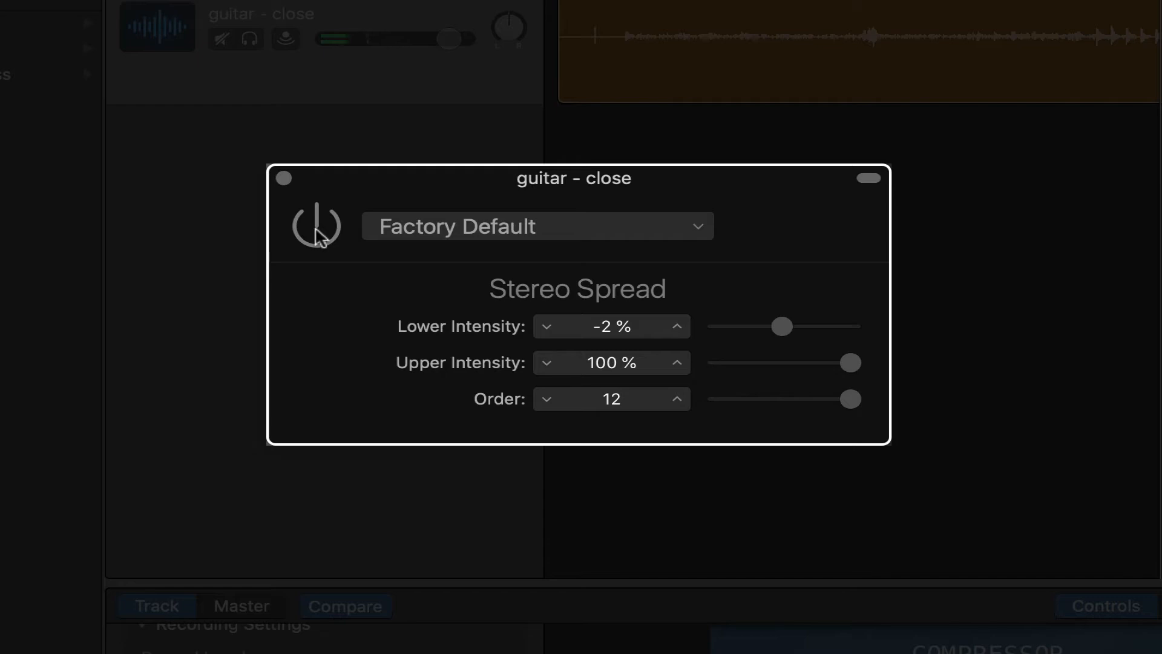
{"action": "left_click", "coordinate": [317, 230]}
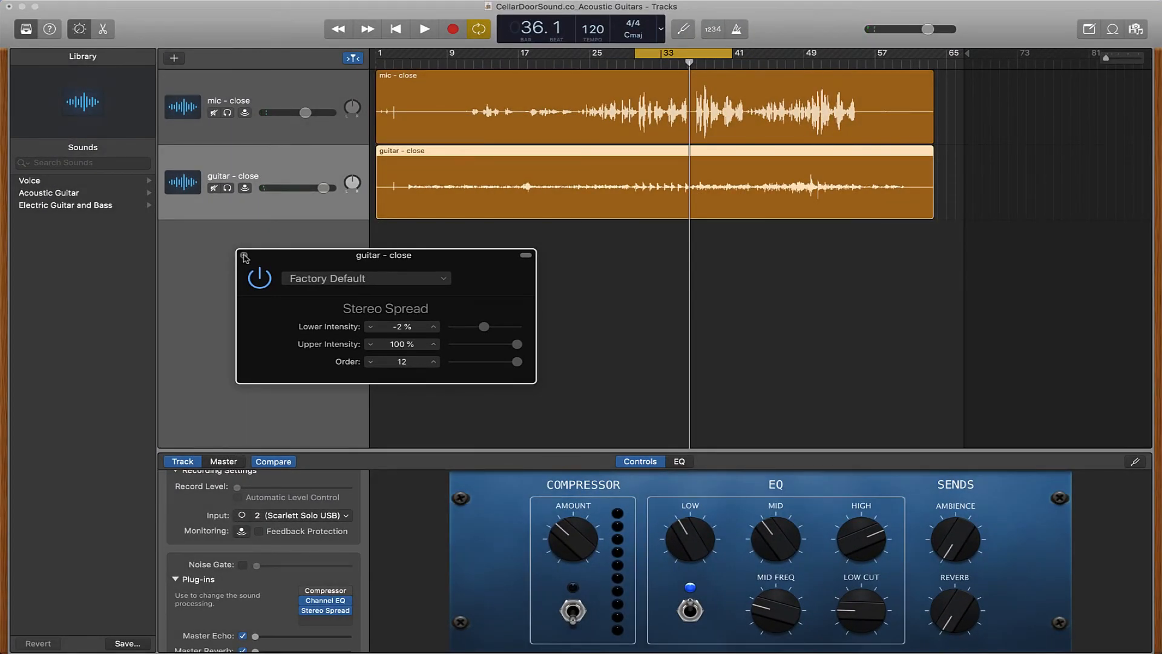
- Close the Stereo Spread window, duplicate the guitar - close track with its settings, and rename the new track Gtr Verb
{"action": "left_click", "coordinate": [244, 256]}
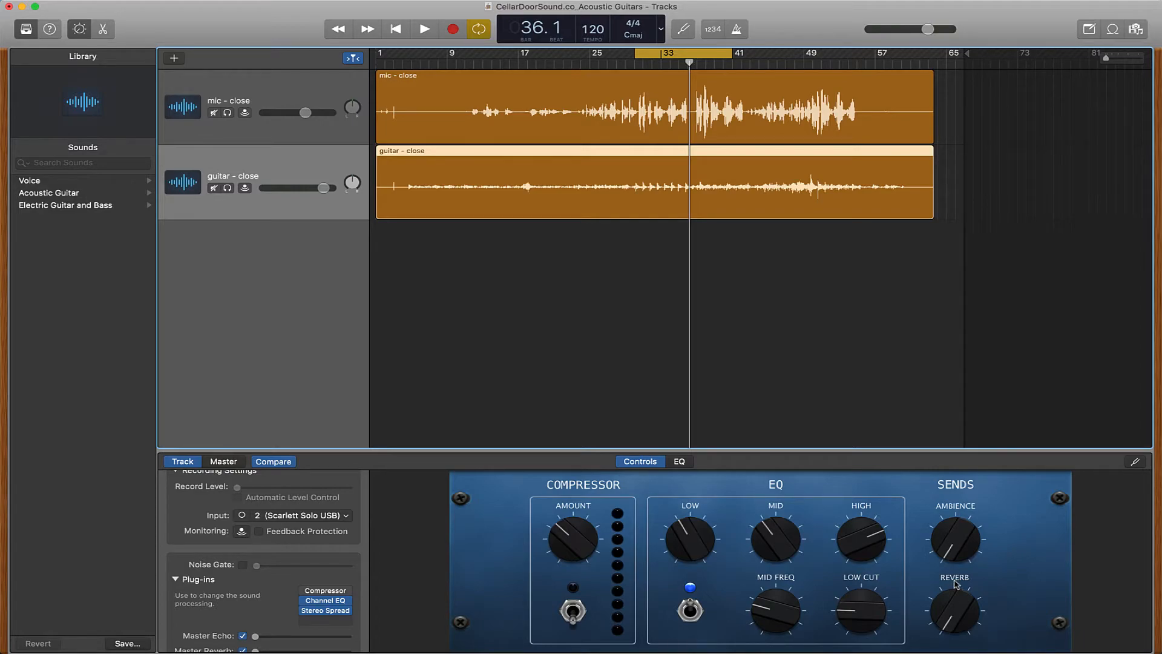
{"action": "right_click", "coordinate": [272, 161]}
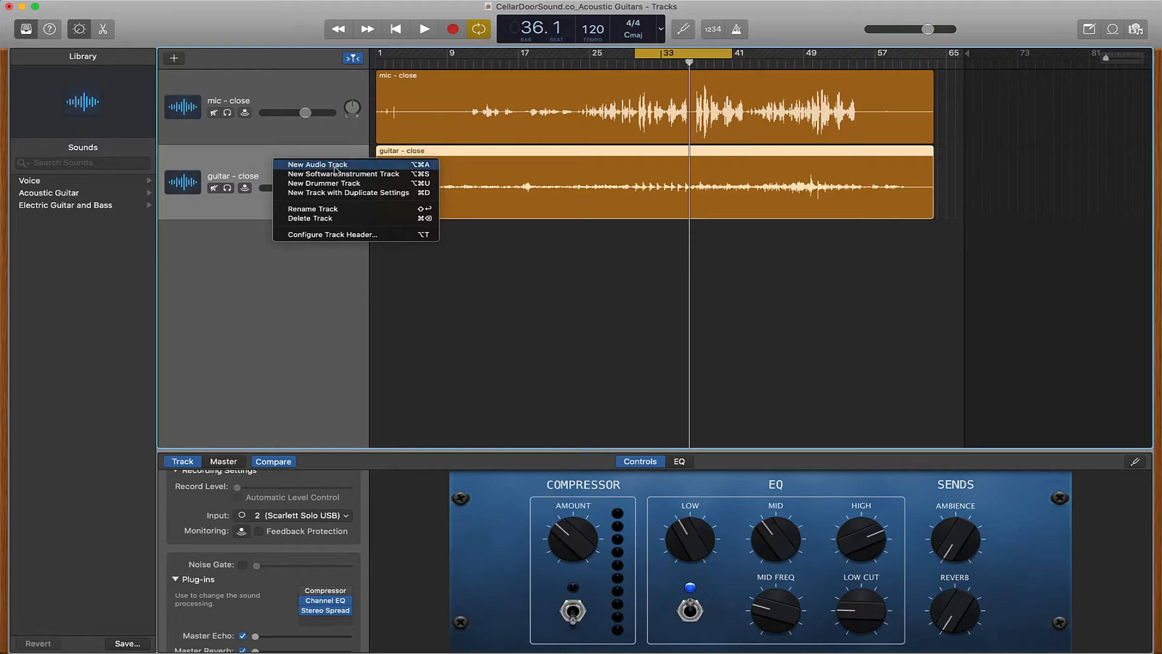
{"action": "left_click", "coordinate": [354, 192]}
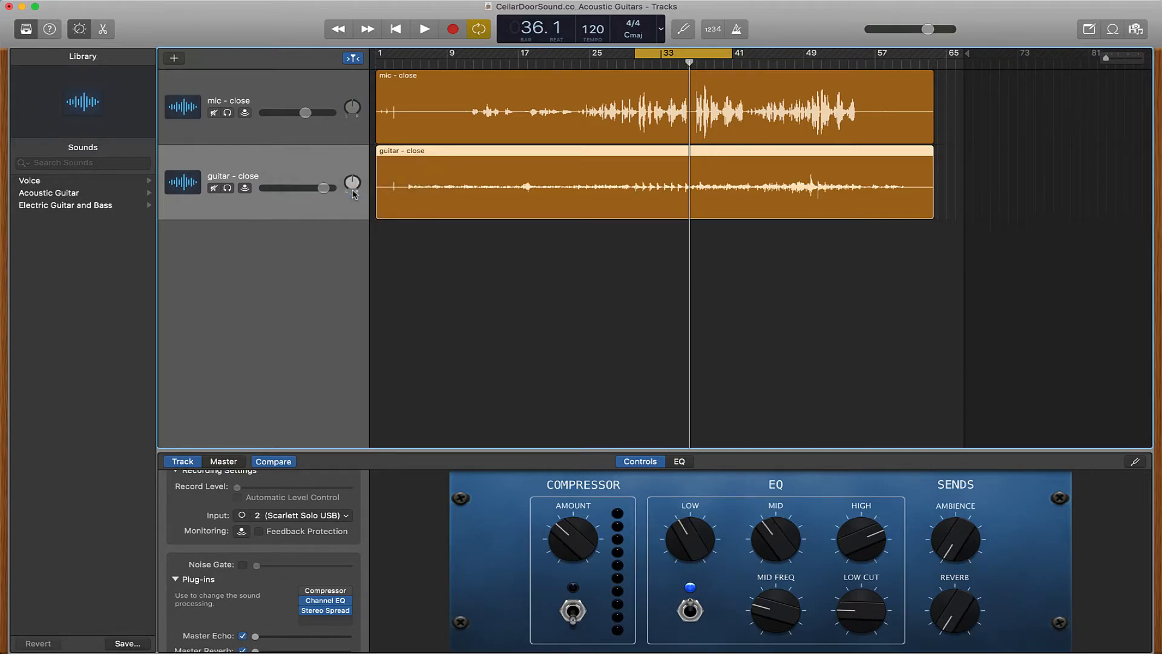
{"action": "key", "text": "b"}
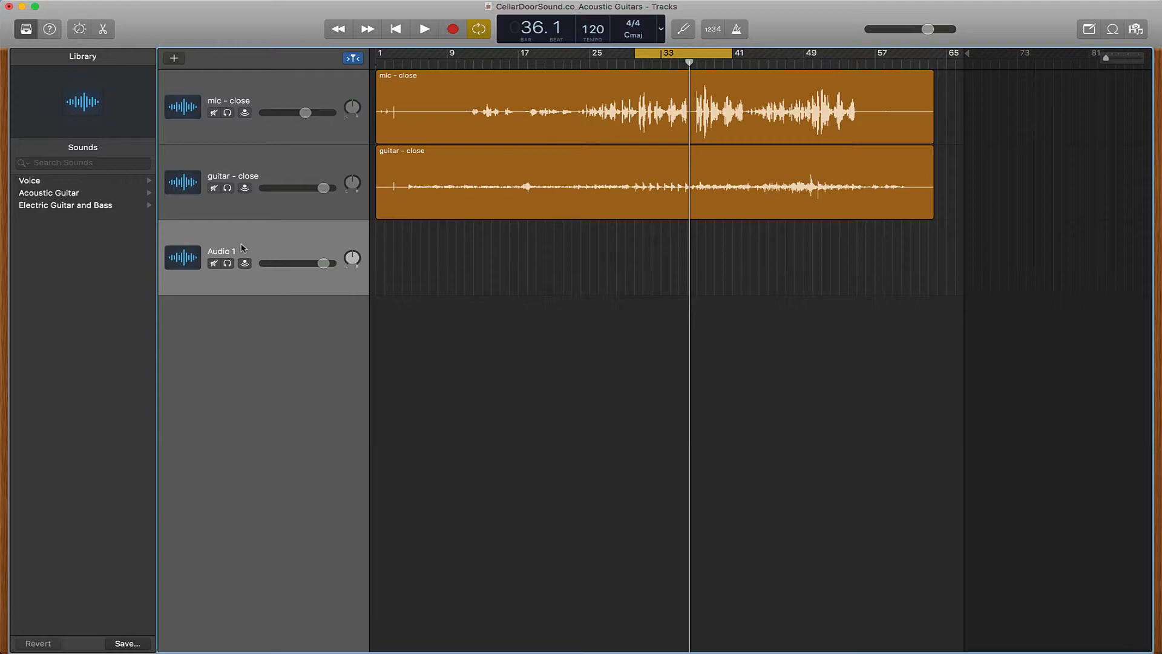
{"action": "double_click", "coordinate": [226, 252]}
{"action": "type", "text": "A"}
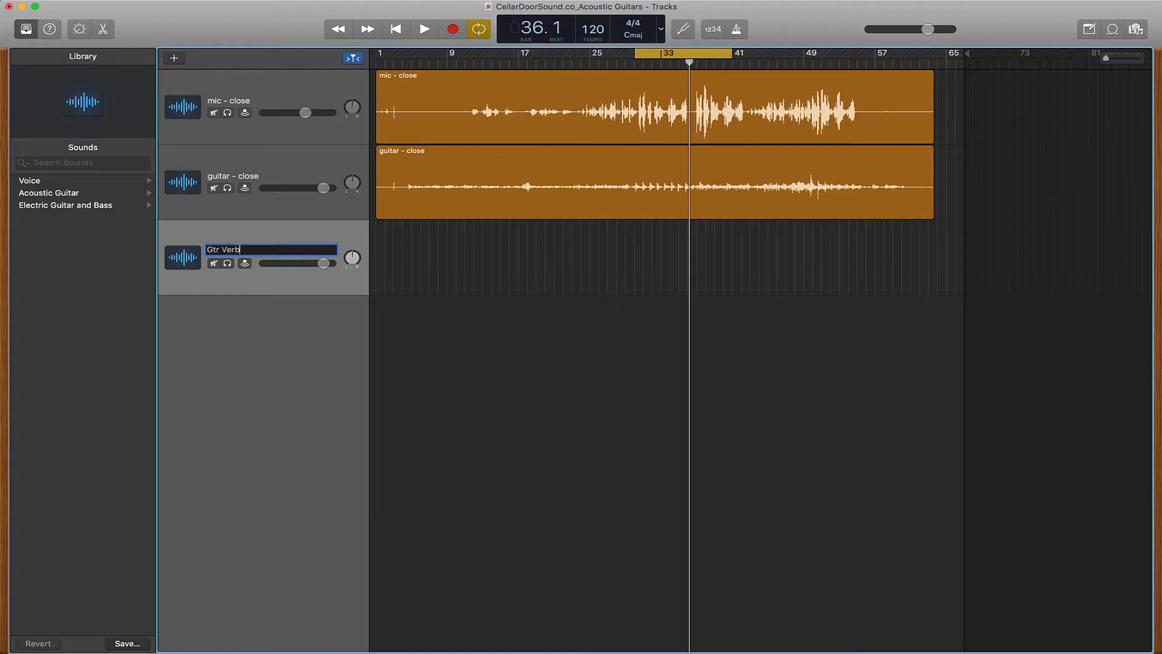
{"action": "type", "text": "tr Verb"}
{"action": "key", "text": "Return"}
- Copy the guitar - close region onto the Gtr Verb track and solo that track
{"action": "left_click", "coordinate": [576, 206]}
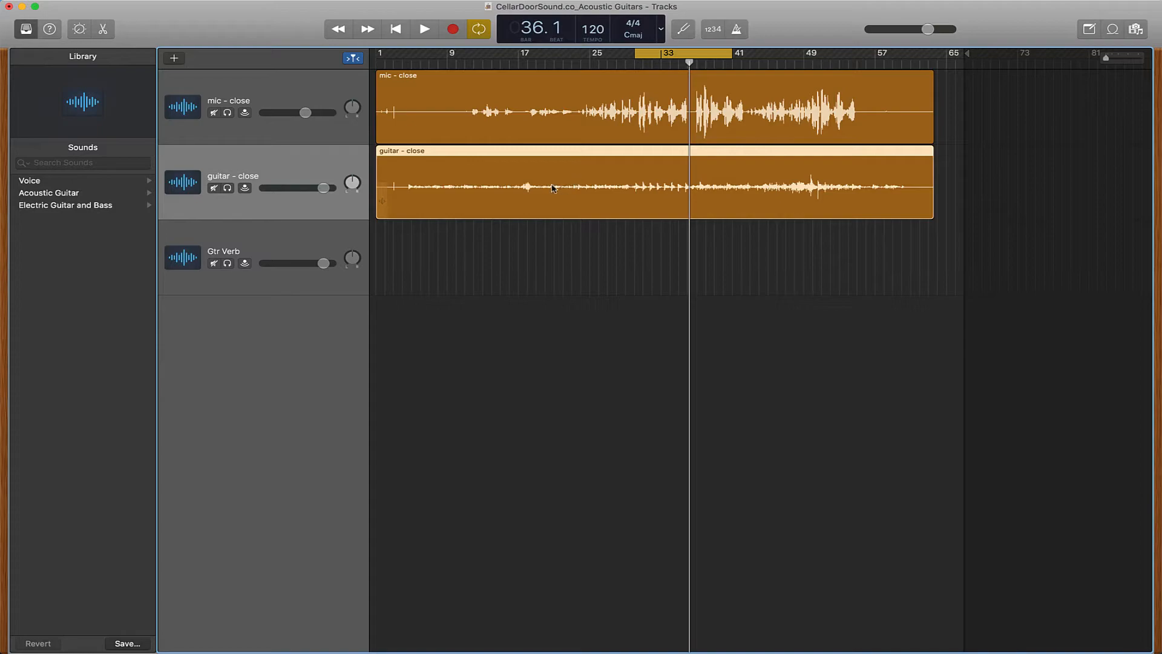
{"action": "left_click_drag", "start_coordinate": [566, 195], "coordinate": [565, 203]}
{"action": "left_click_drag", "start_coordinate": [561, 229], "coordinate": [560, 230]}
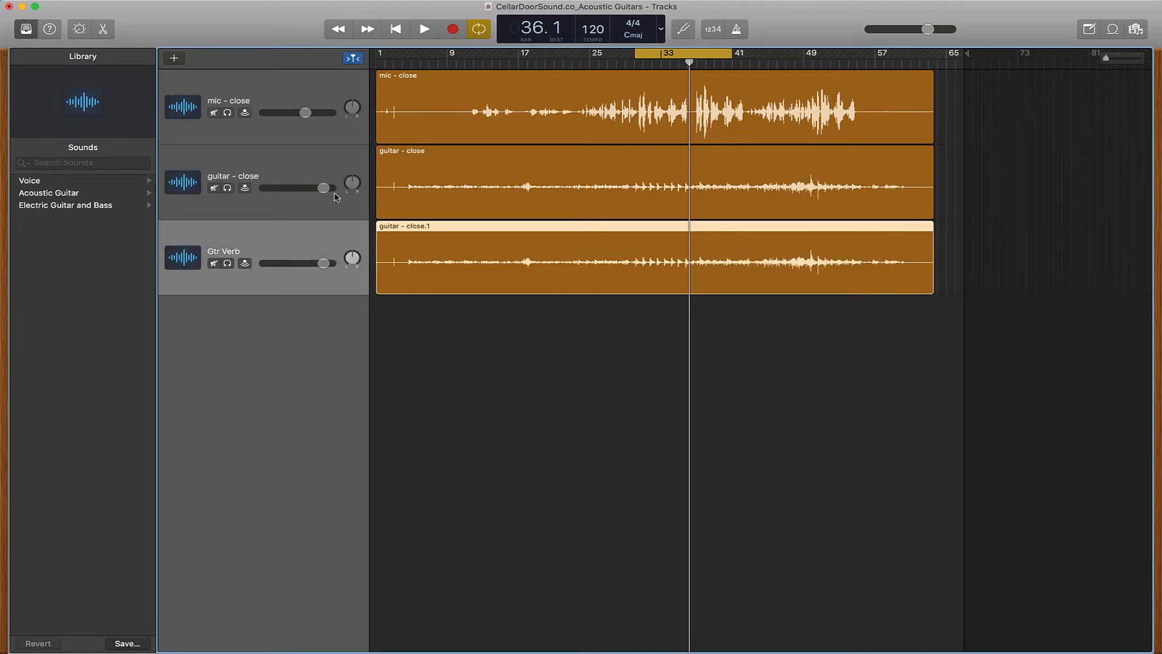
{"action": "left_click", "coordinate": [228, 264]}
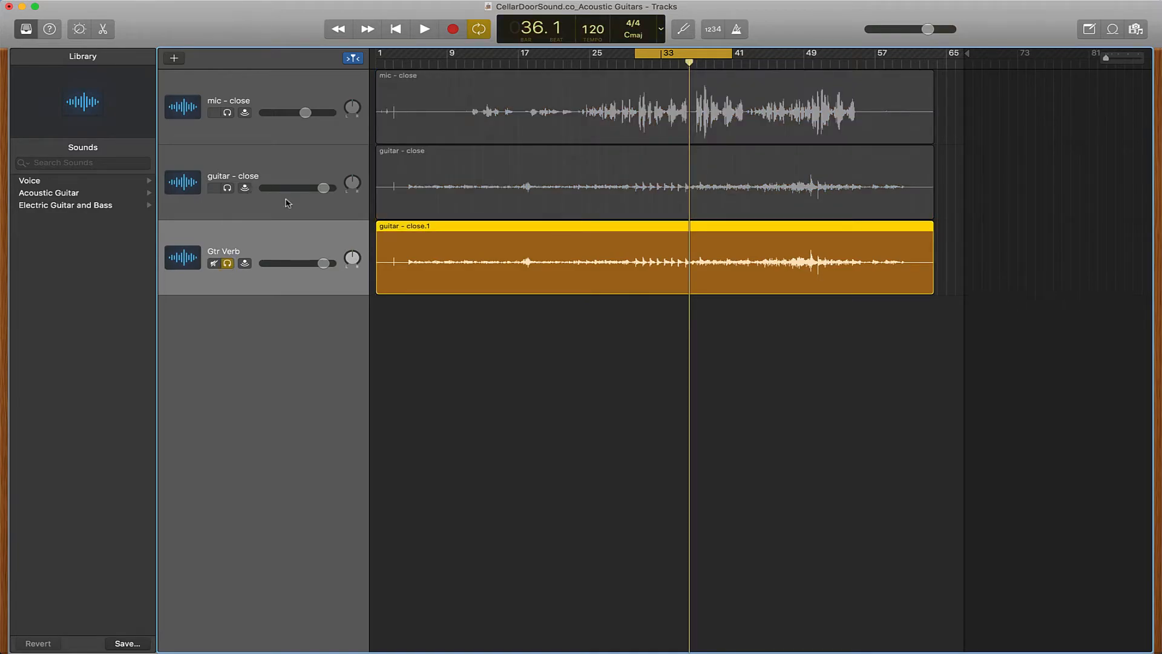
- Add the PlatinumVerb reverb plug-in after Stereo Spread on the Gtr Verb track
{"action": "double_click", "coordinate": [273, 240]}
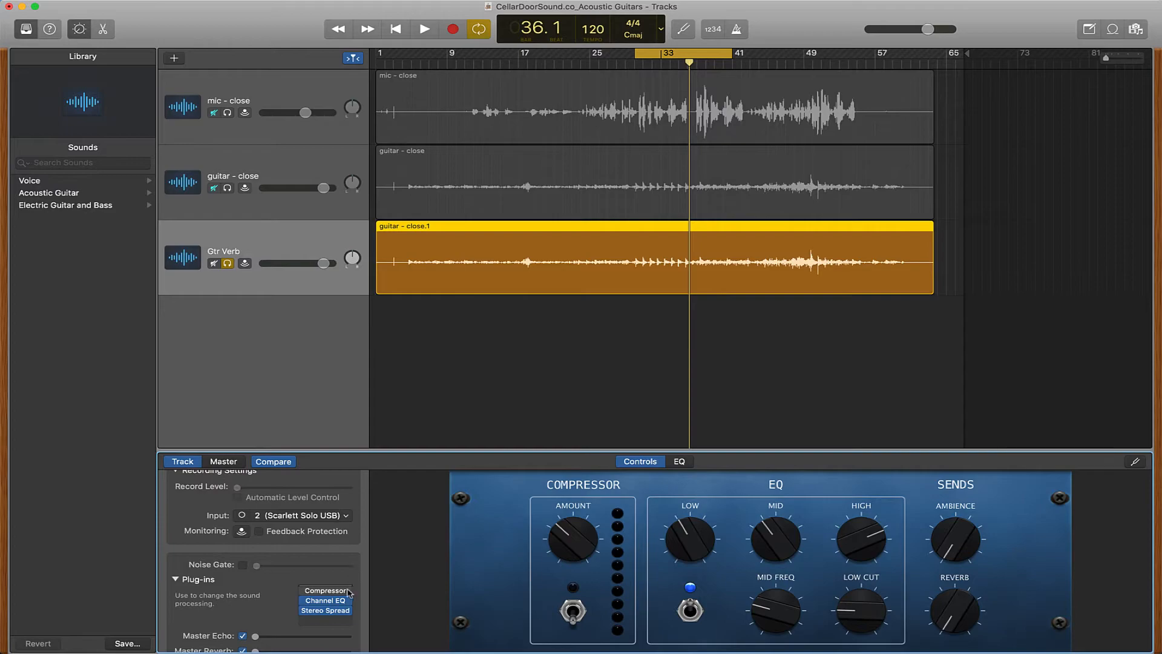
{"action": "mouse_move", "coordinate": [330, 622]}
{"action": "left_click", "coordinate": [344, 620]}
{"action": "mouse_move", "coordinate": [347, 647]}
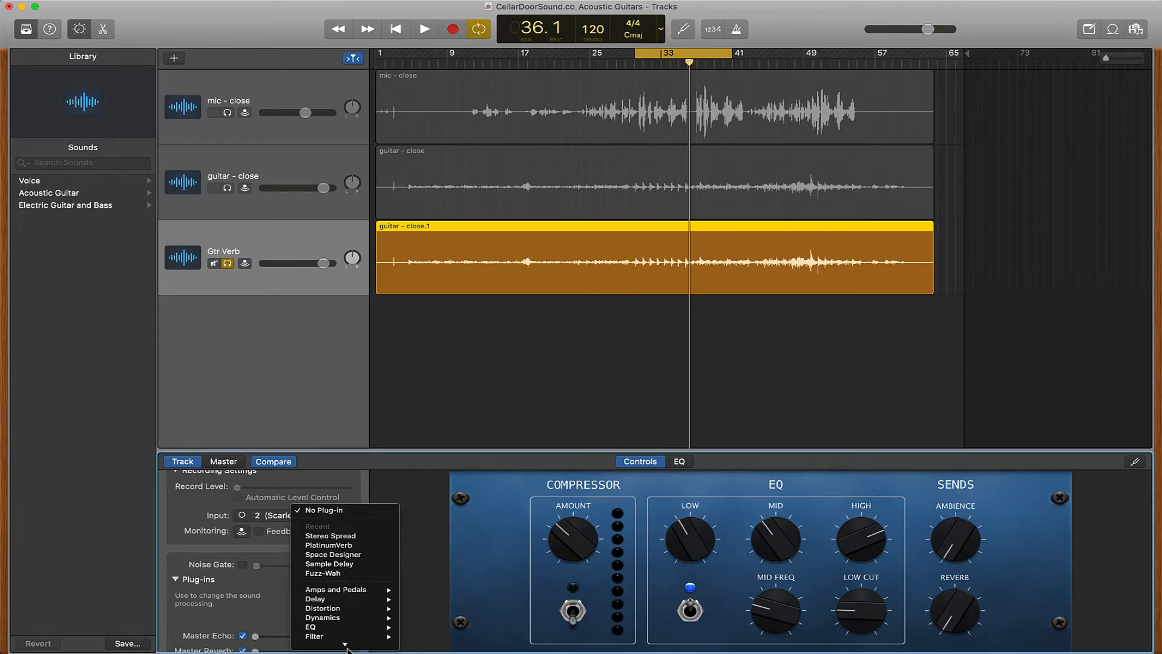
{"action": "mouse_move", "coordinate": [351, 609]}
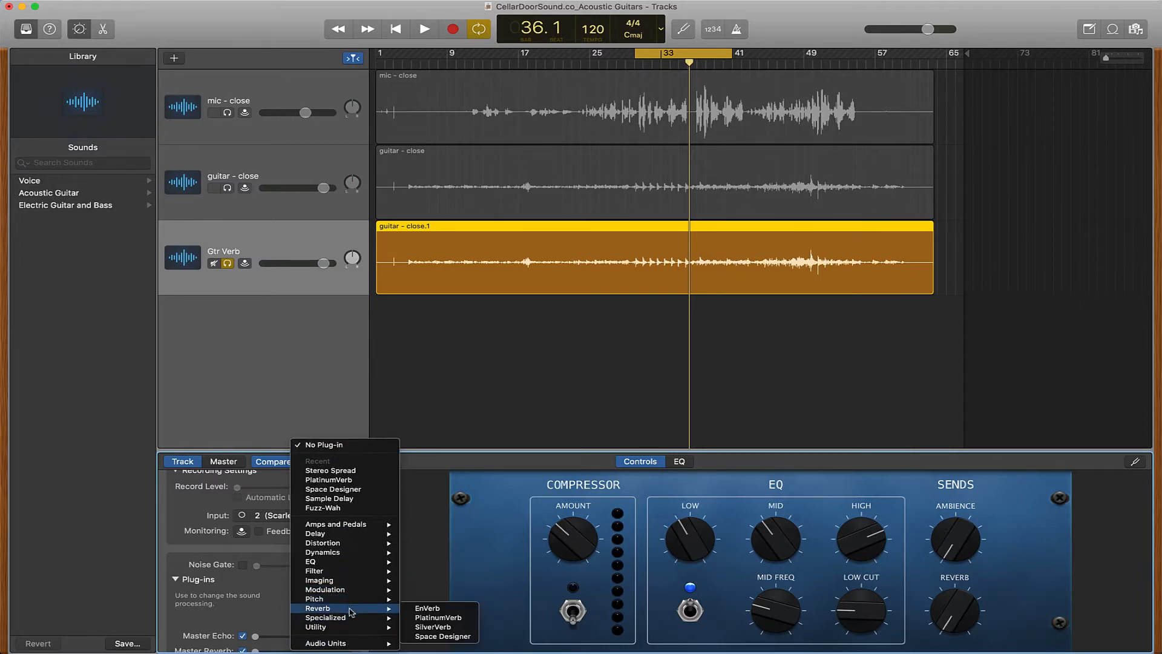
{"action": "left_click", "coordinate": [461, 618]}
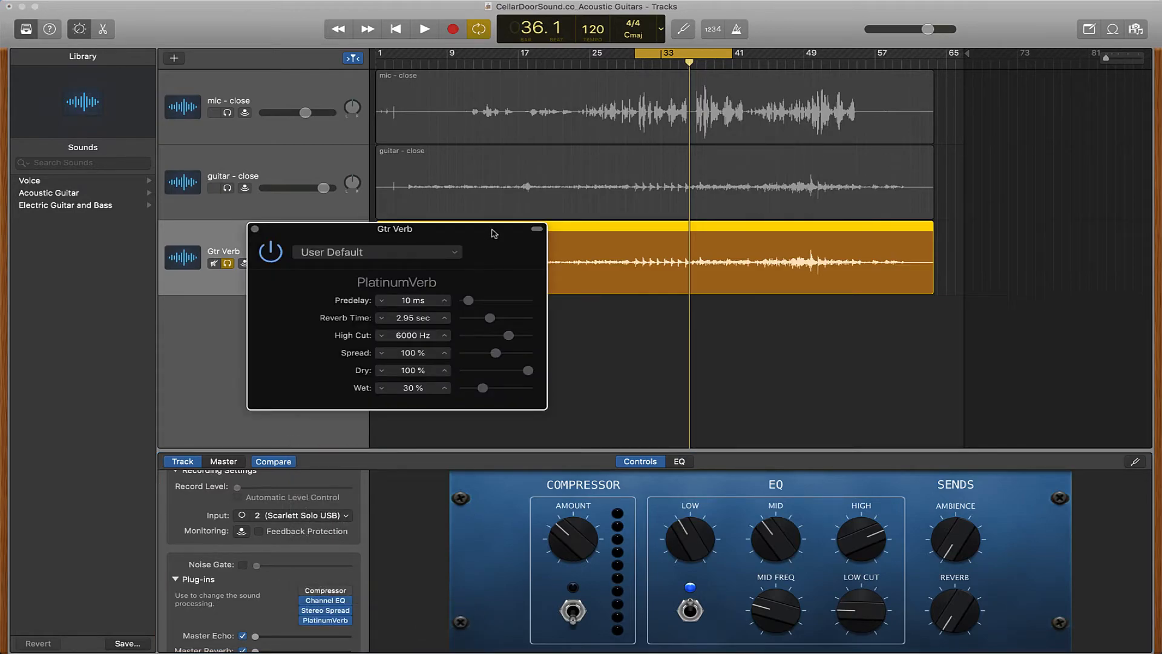
{"action": "left_click_drag", "start_coordinate": [494, 238], "coordinate": [655, 242]}
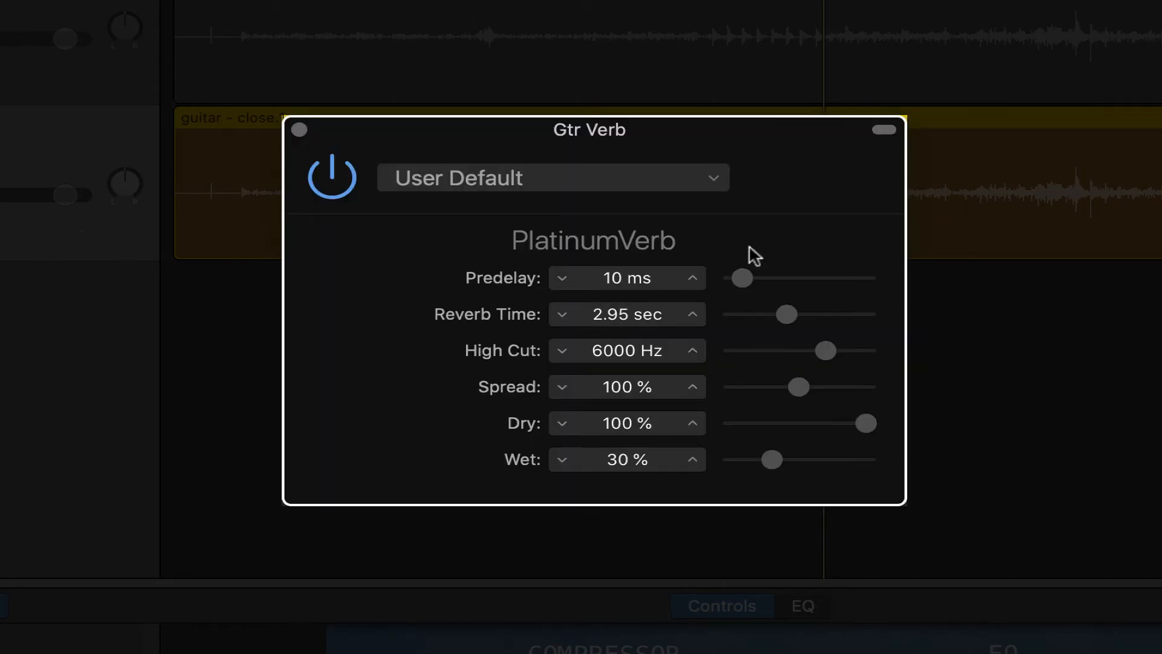
- While listening to the reverb track, set PlatinumVerb's Wet to 75 %, Predelay to 34 ms and High Cut to 5300 Hz
{"action": "key", "text": "space"}
{"action": "left_click_drag", "start_coordinate": [770, 462], "coordinate": [833, 464]}
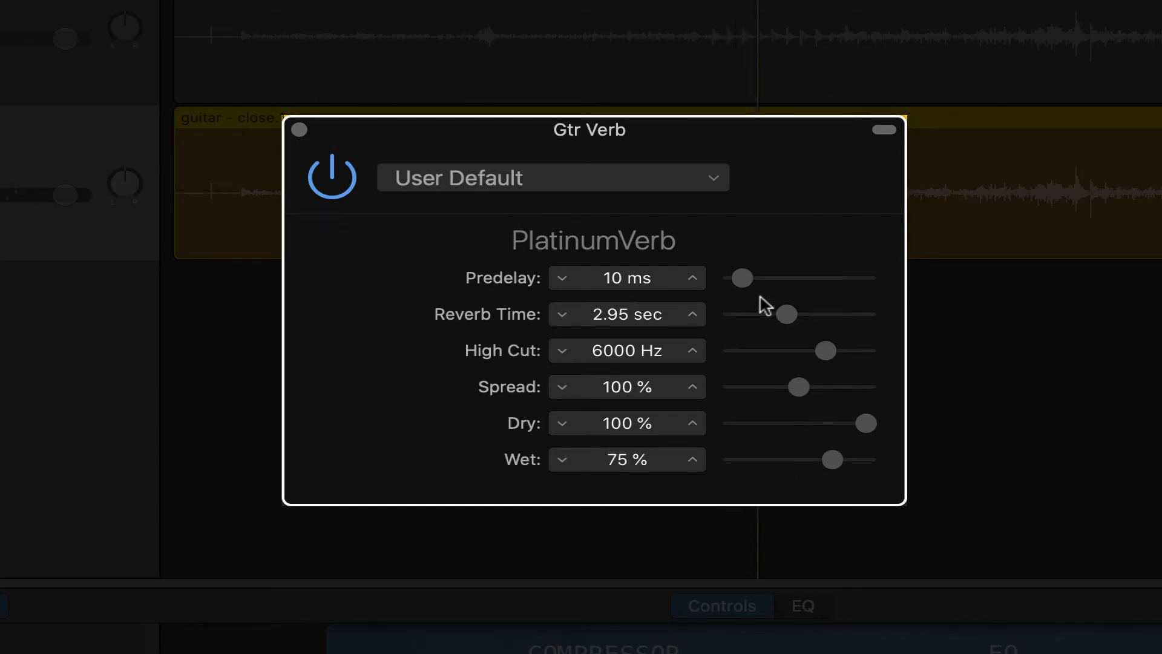
{"action": "left_click_drag", "start_coordinate": [739, 278], "coordinate": [747, 278]}
{"action": "mouse_move", "coordinate": [827, 351]}
{"action": "left_mouse_down"}
{"action": "mouse_move", "coordinate": [815, 351]}
{"action": "mouse_move", "coordinate": [825, 351]}
{"action": "left_mouse_up"}
{"action": "left_click_drag", "start_coordinate": [753, 282], "coordinate": [772, 282]}
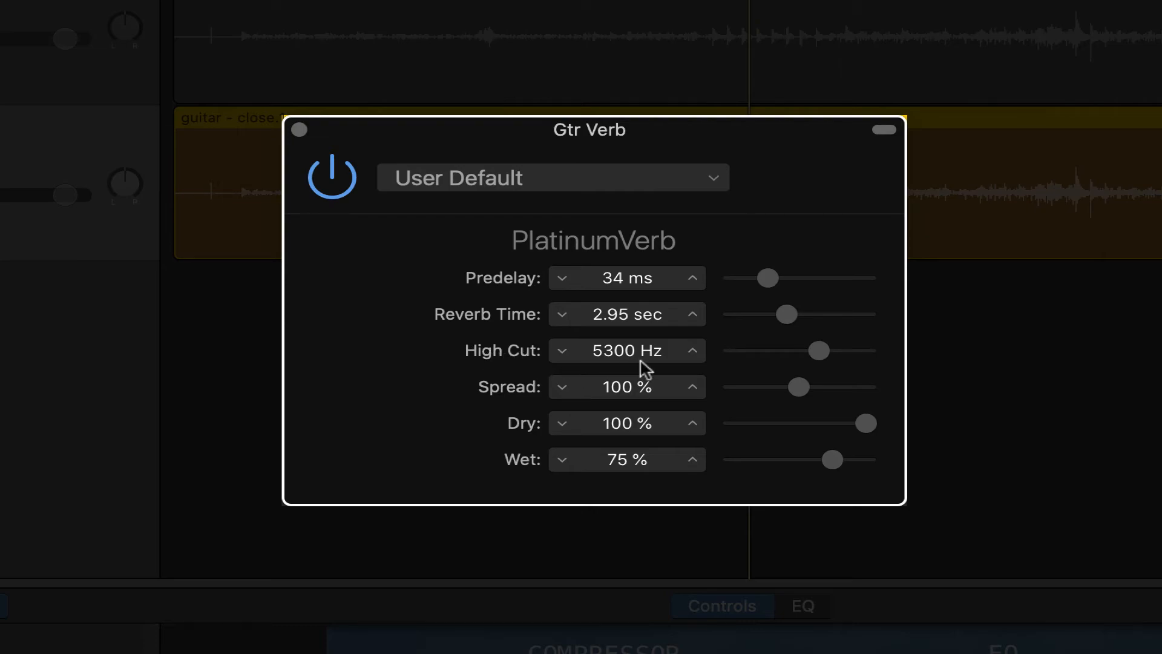
{"action": "left_click", "coordinate": [581, 356]}
- Make PlatinumVerb fully wet with Dry at 0 % and Wet at 100 %, and close its window
{"action": "left_click_drag", "start_coordinate": [866, 427], "coordinate": [679, 433]}
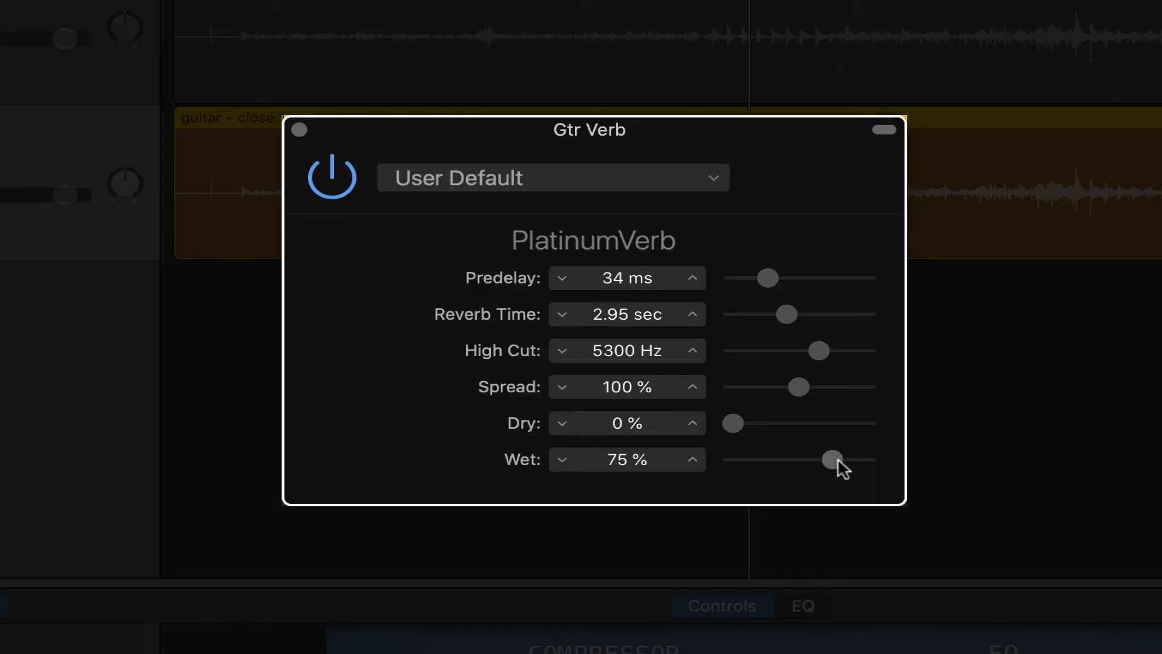
{"action": "left_click_drag", "start_coordinate": [838, 461], "coordinate": [980, 449]}
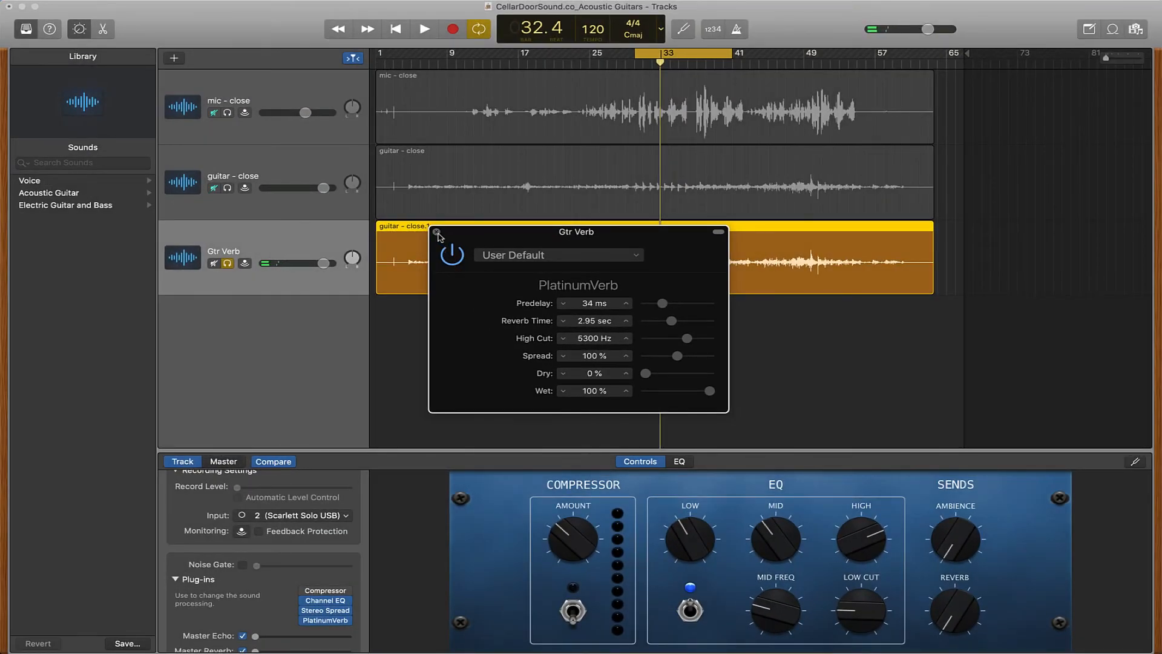
{"action": "left_click", "coordinate": [436, 232]}
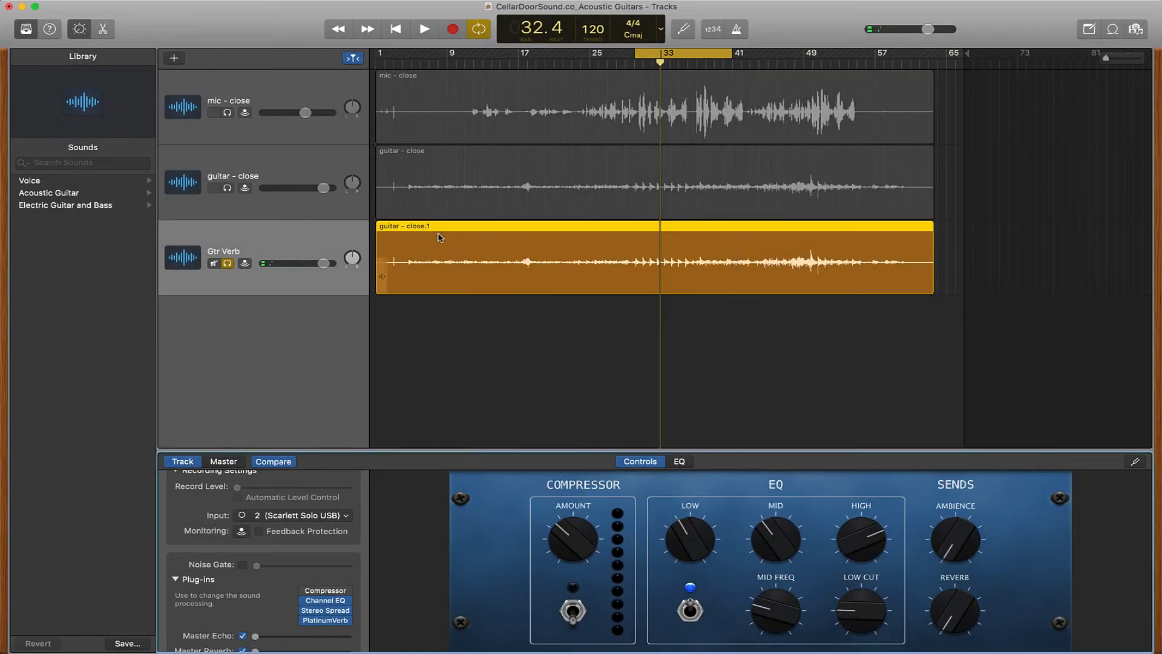
- Add a Channel EQ after PlatinumVerb and enable its low-cut filter at about 186 Hz with a 24 dB/Oct slope
{"action": "left_click", "coordinate": [328, 630]}
{"action": "scroll", "coordinate": [328, 629], "scroll_direction": "down", "scroll_amount": 5}
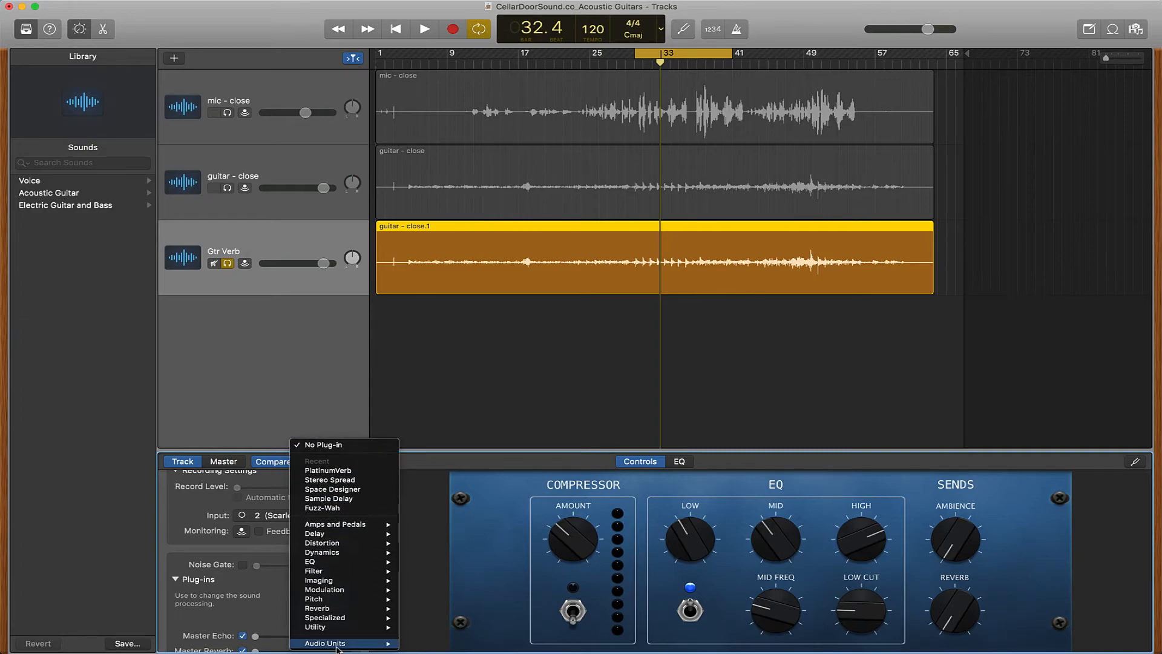
{"action": "mouse_move", "coordinate": [339, 564]}
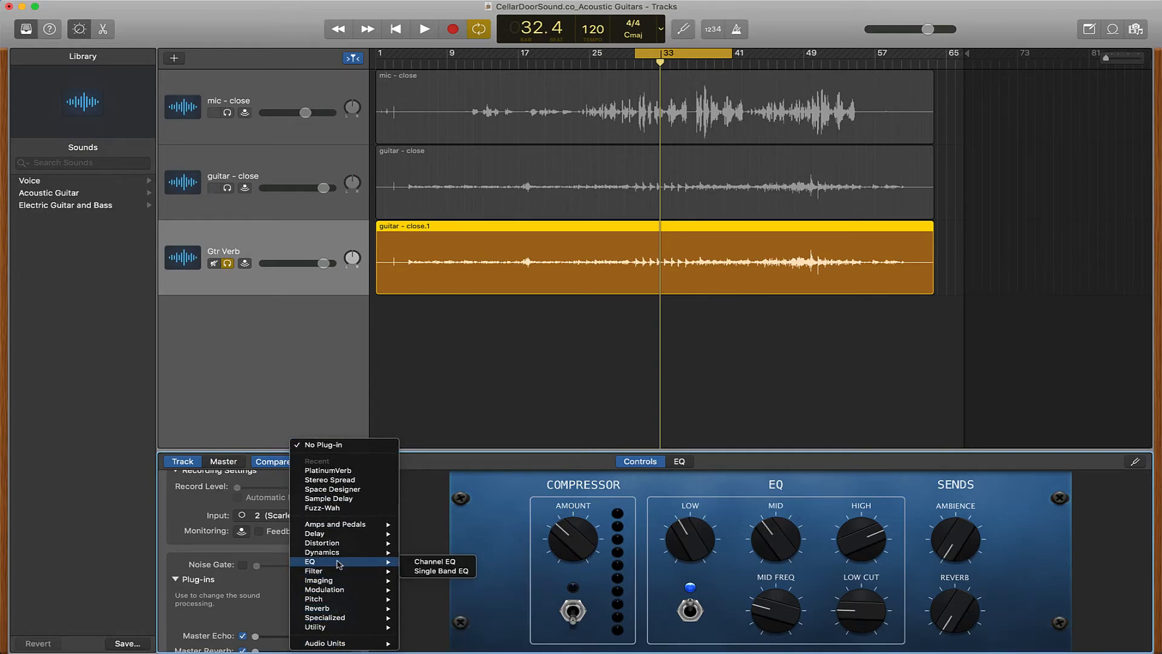
{"action": "left_click", "coordinate": [427, 563]}
{"action": "left_click_drag", "start_coordinate": [517, 234], "coordinate": [550, 313]}
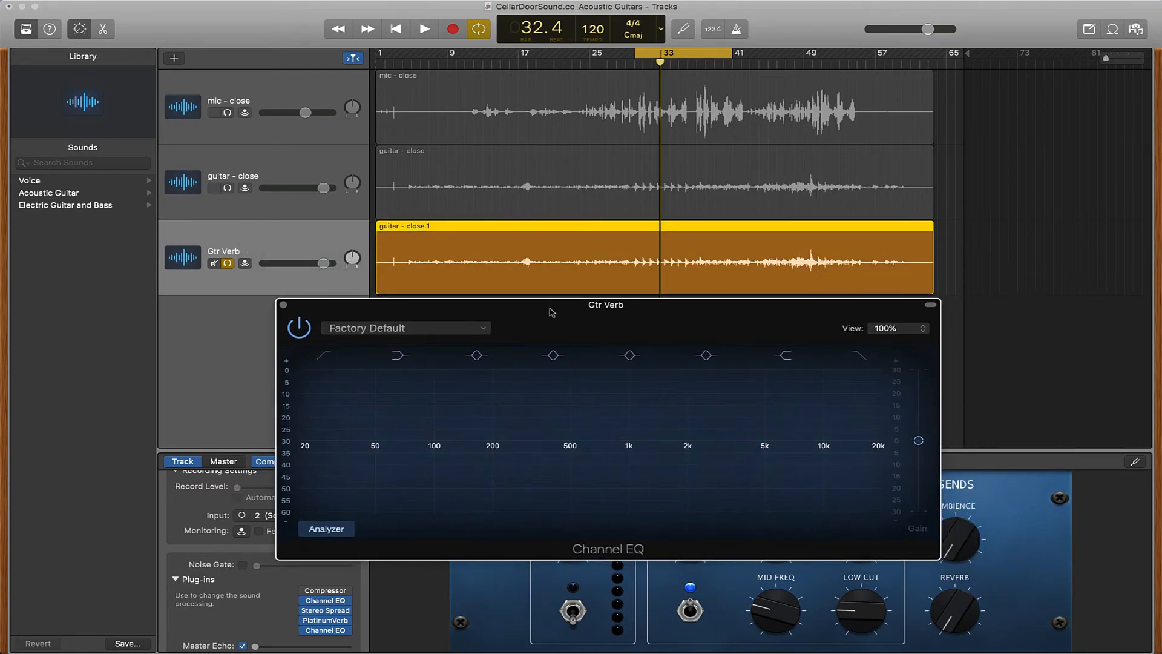
{"action": "left_click", "coordinate": [330, 361]}
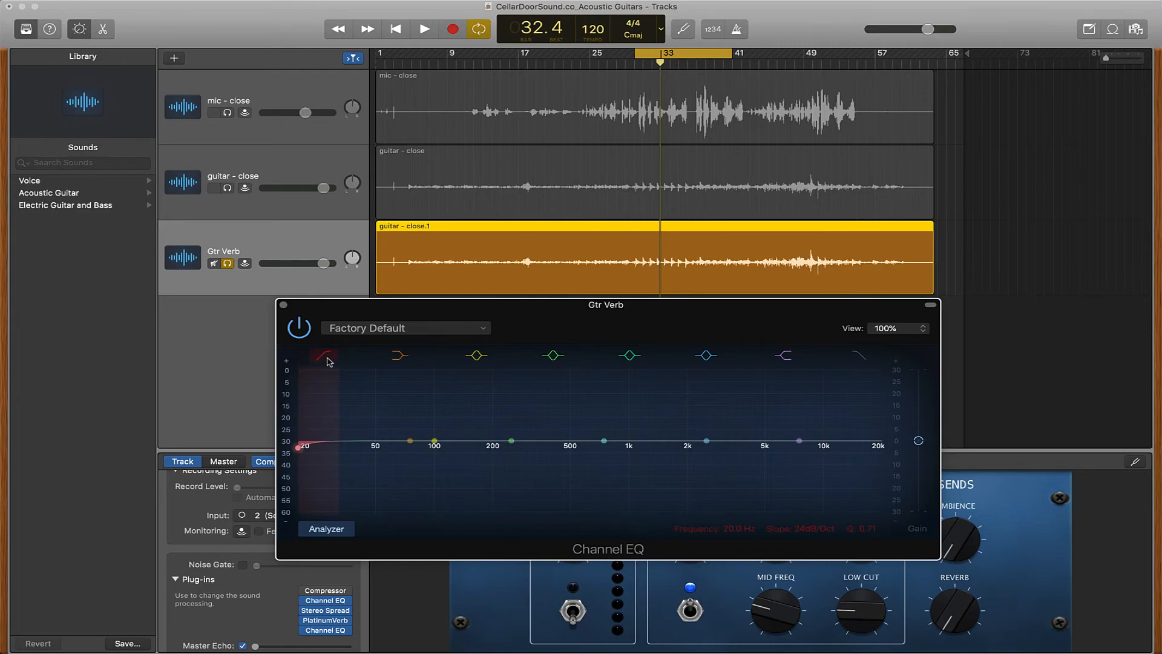
{"action": "left_click_drag", "start_coordinate": [302, 450], "coordinate": [495, 450]}
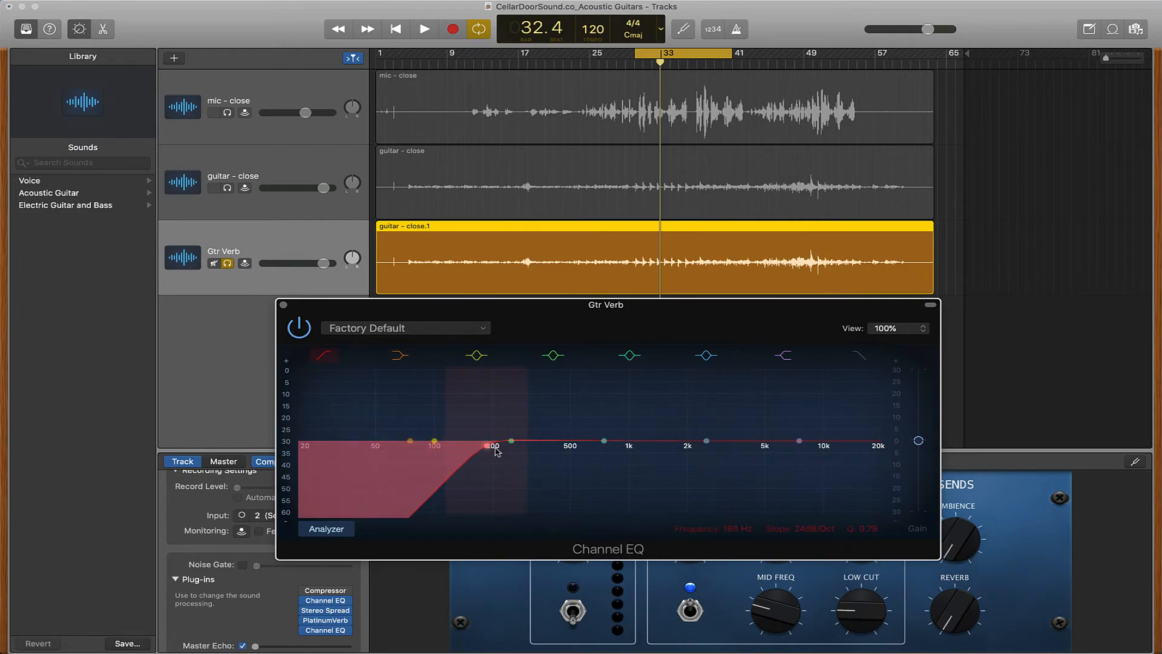
- Solo guitar - close alongside Gtr Verb, lower the Gtr Verb volume to -4.7 dB during playback, and raise the reverb's low-cut frequency slightly
{"action": "left_click", "coordinate": [229, 188]}
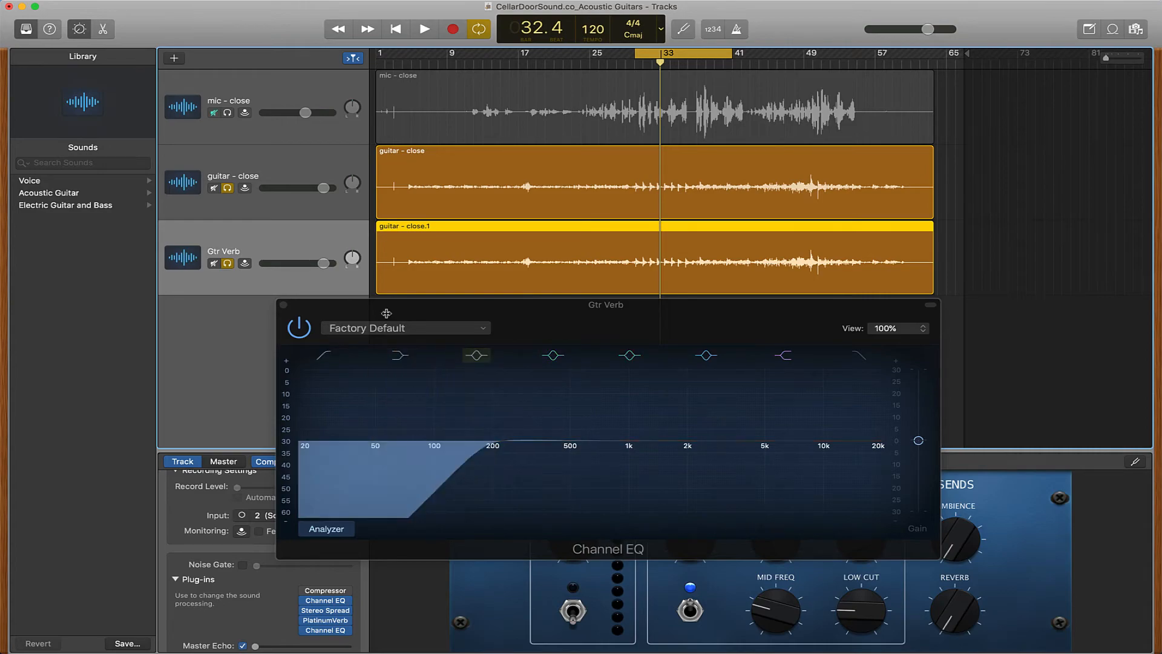
{"action": "left_click_drag", "start_coordinate": [323, 263], "coordinate": [299, 263]}
{"action": "key", "text": "space"}
{"action": "left_click_drag", "start_coordinate": [476, 442], "coordinate": [500, 451]}
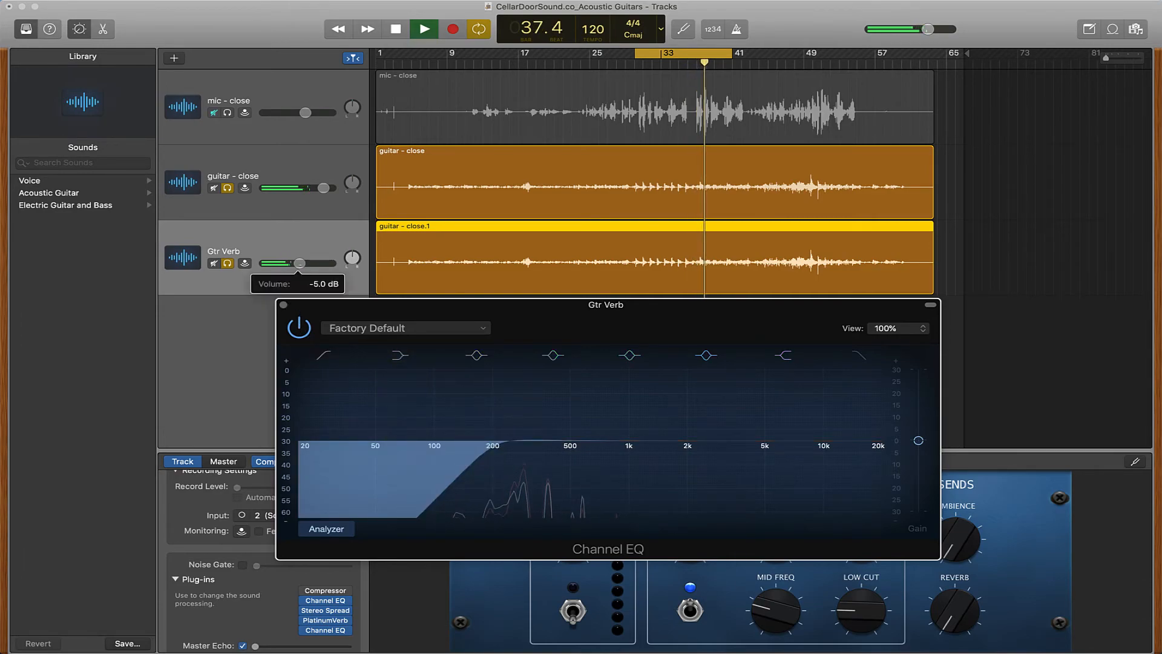
{"action": "left_click", "coordinate": [297, 273]}
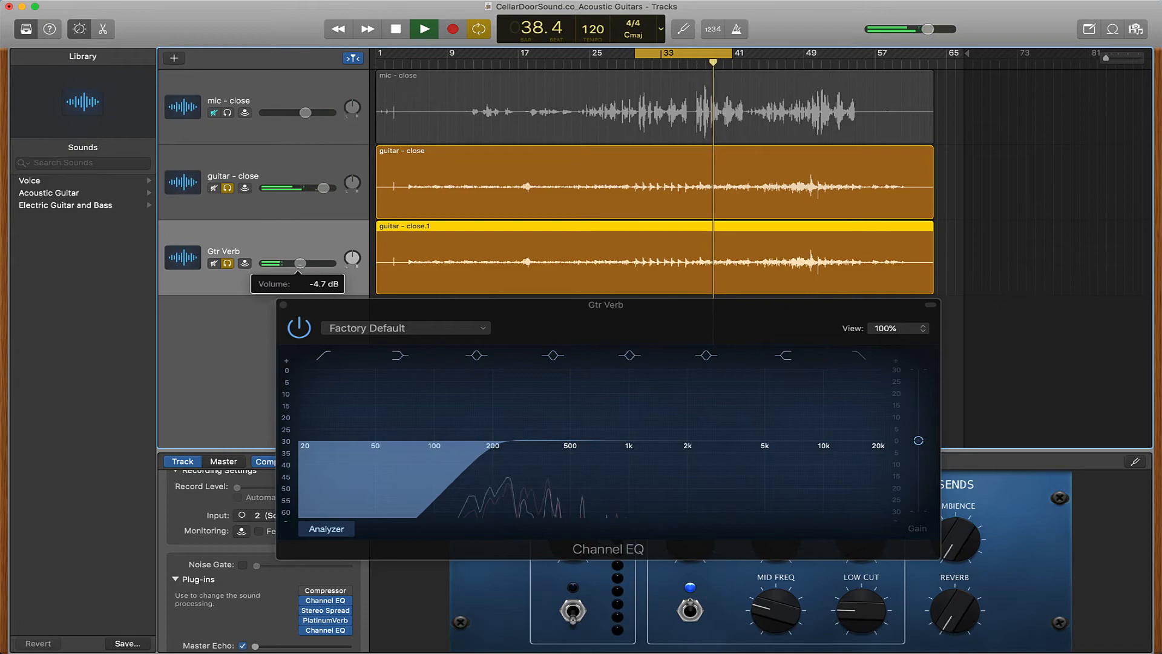
{"action": "key", "text": "space"}
{"action": "left_click", "coordinate": [284, 306]}
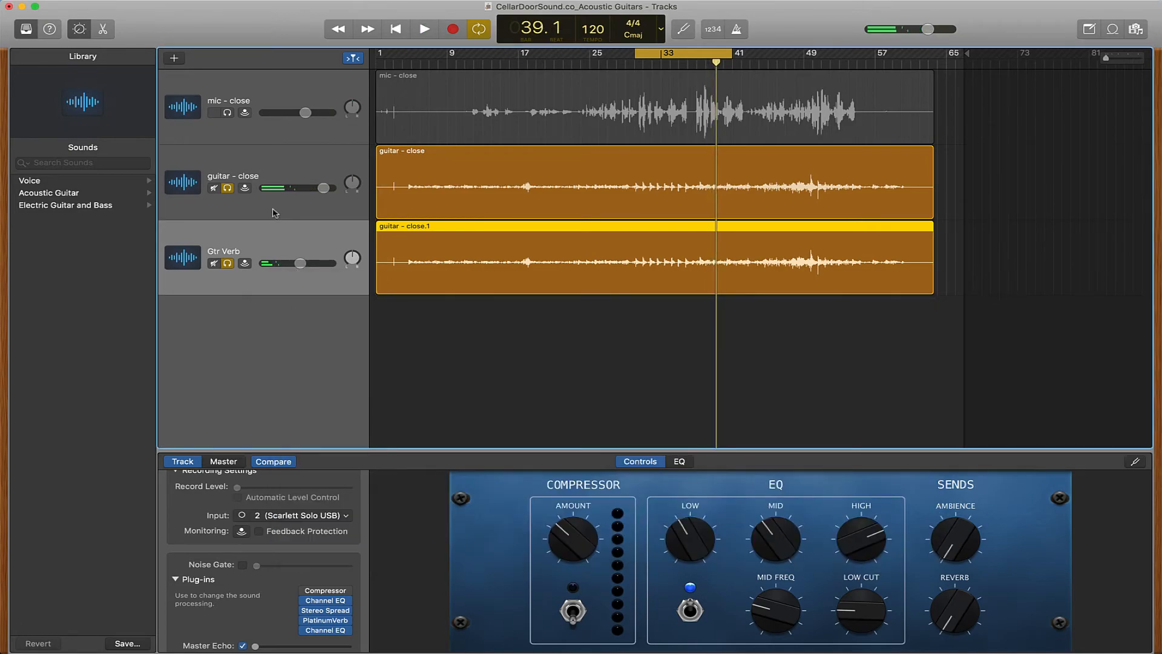
- Unsolo guitar - close and Gtr Verb, and listen to the full mix with the reverb track included
{"action": "left_click", "coordinate": [228, 188]}
{"action": "left_click", "coordinate": [228, 263]}
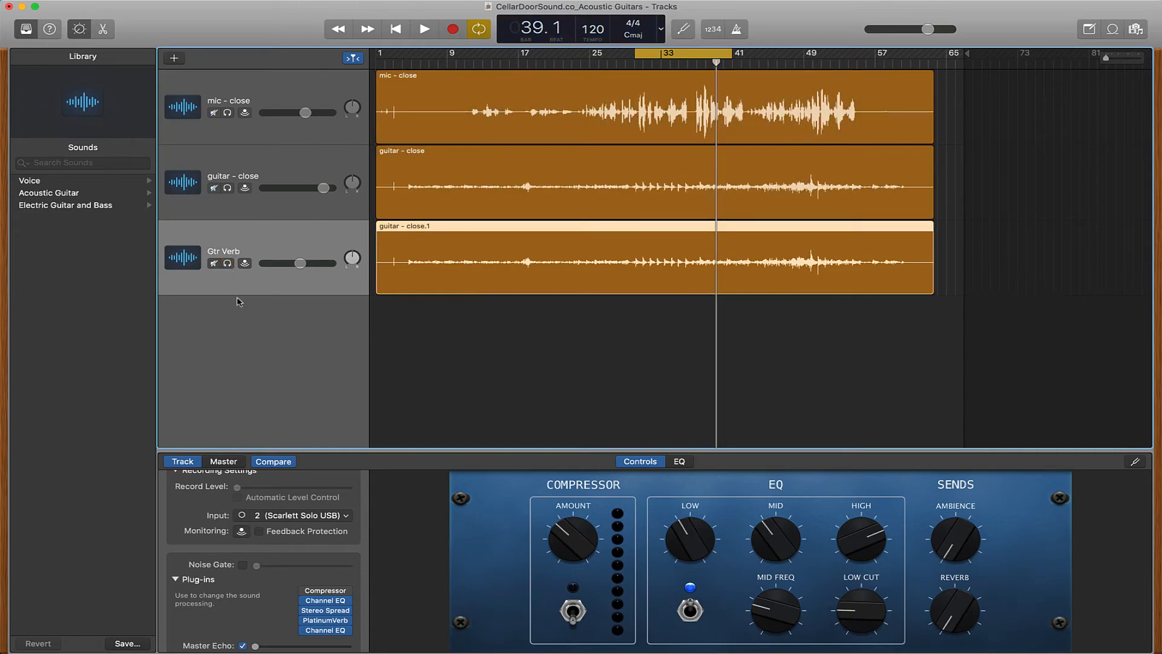
{"action": "key", "text": "space"}
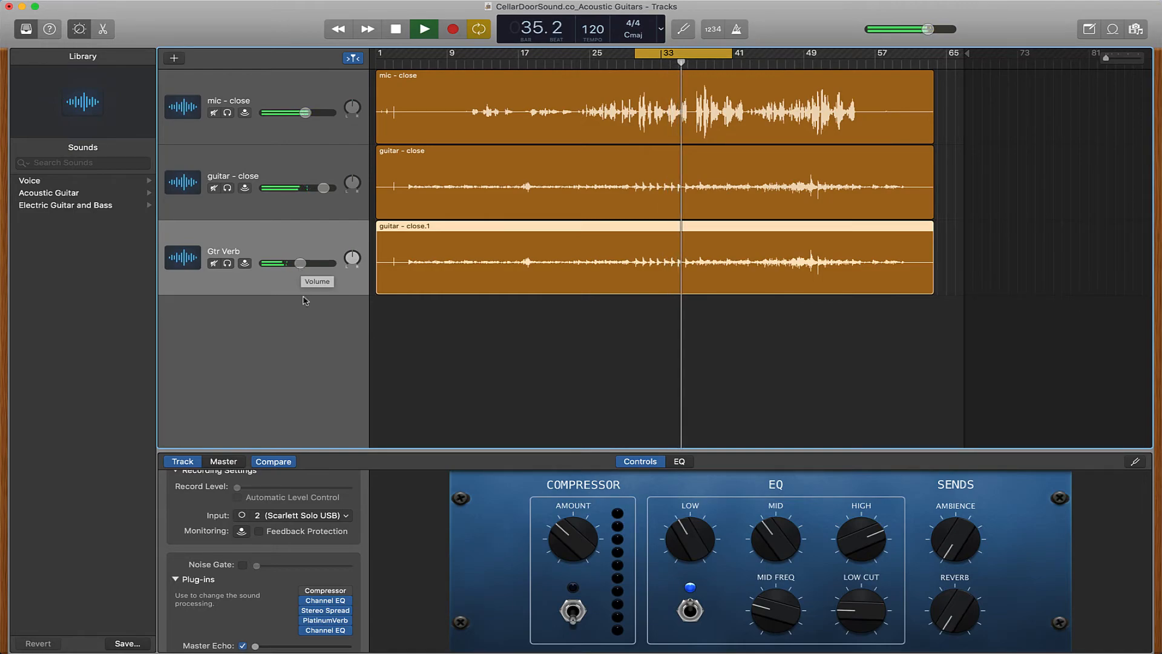
{"action": "key", "text": "space"}
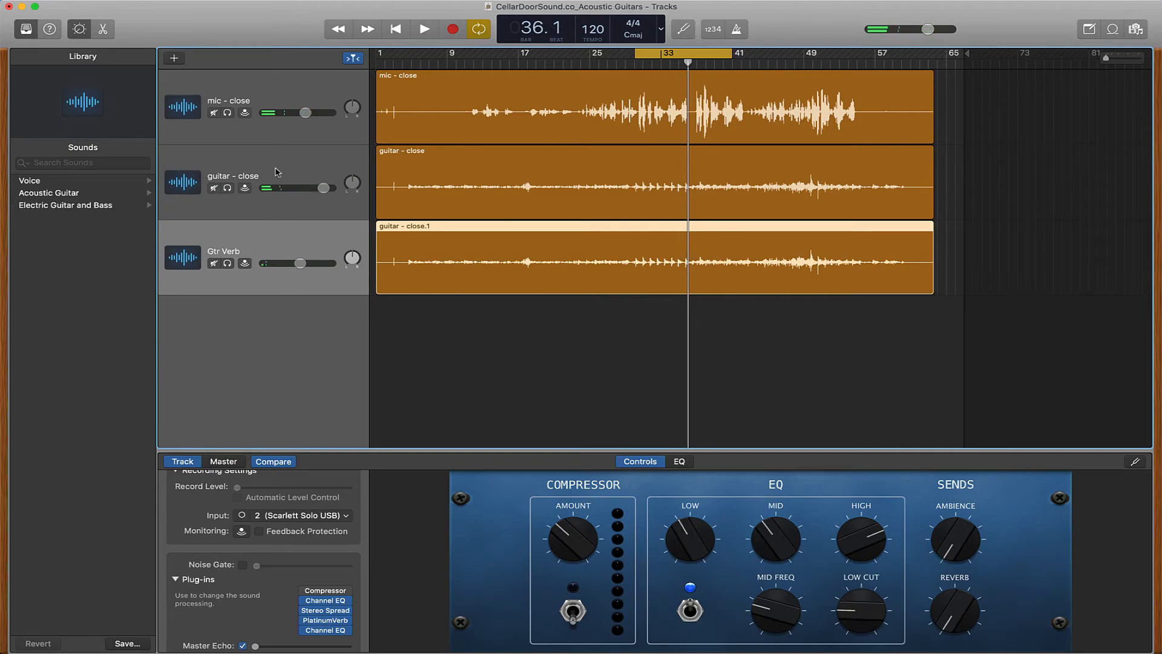
- Mute Gtr Verb, bypass Channel EQ and Stereo Spread on guitar - close, and listen to the unprocessed mix
{"action": "left_click", "coordinate": [214, 264]}
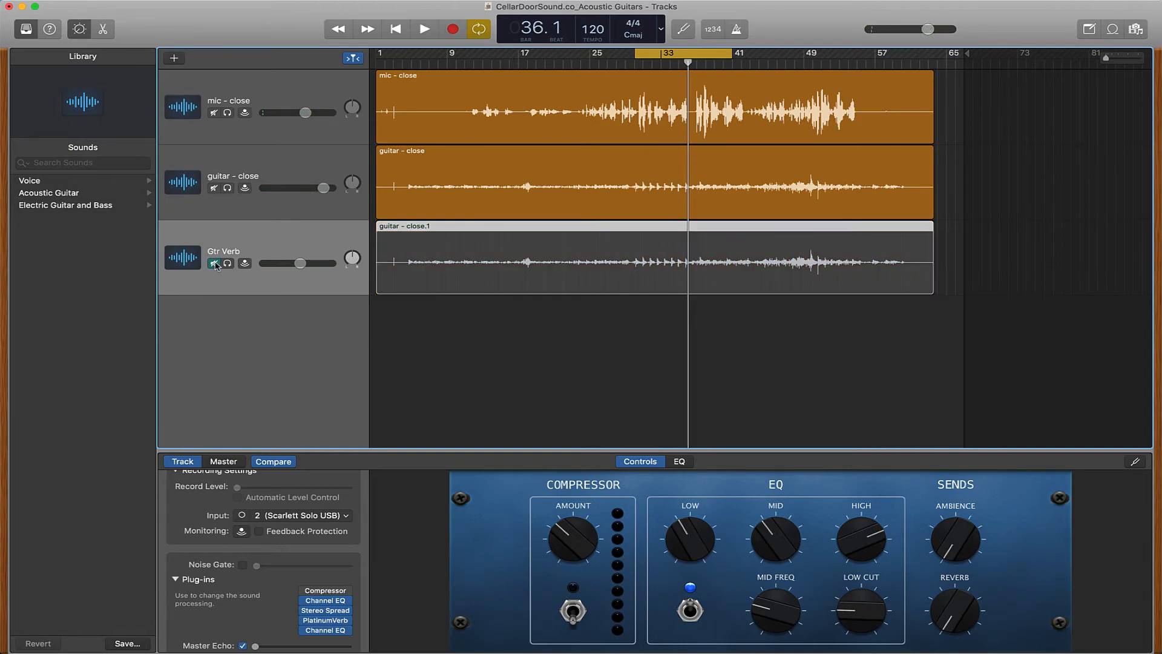
{"action": "left_click", "coordinate": [273, 164]}
{"action": "left_click", "coordinate": [306, 610]}
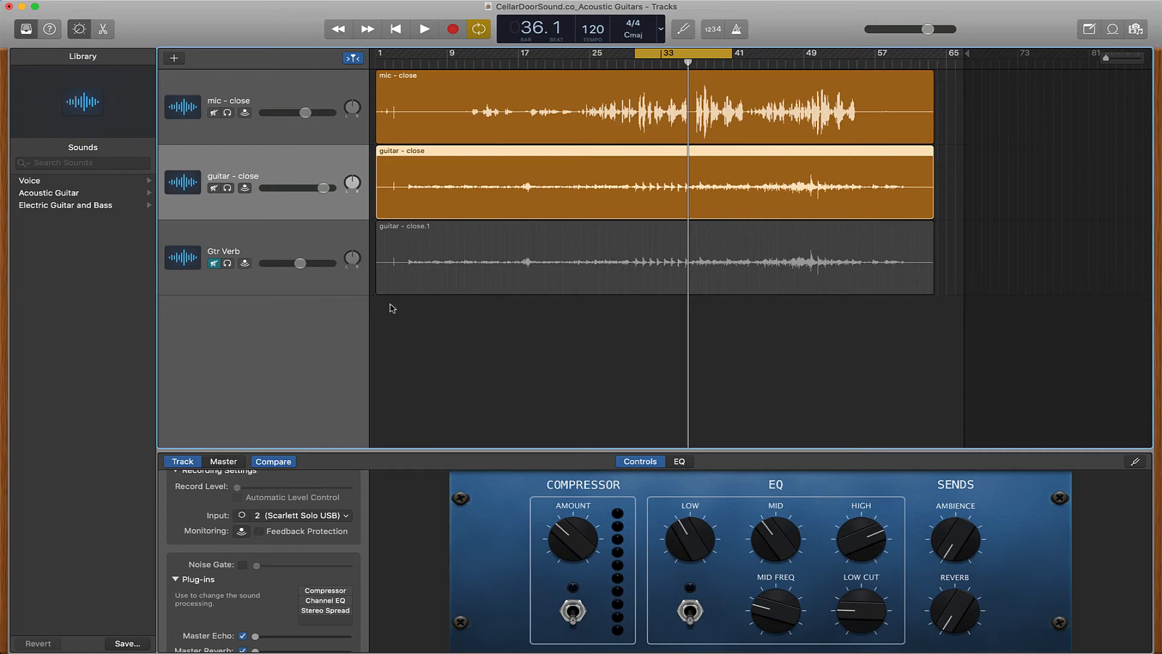
{"action": "key", "text": "space"}
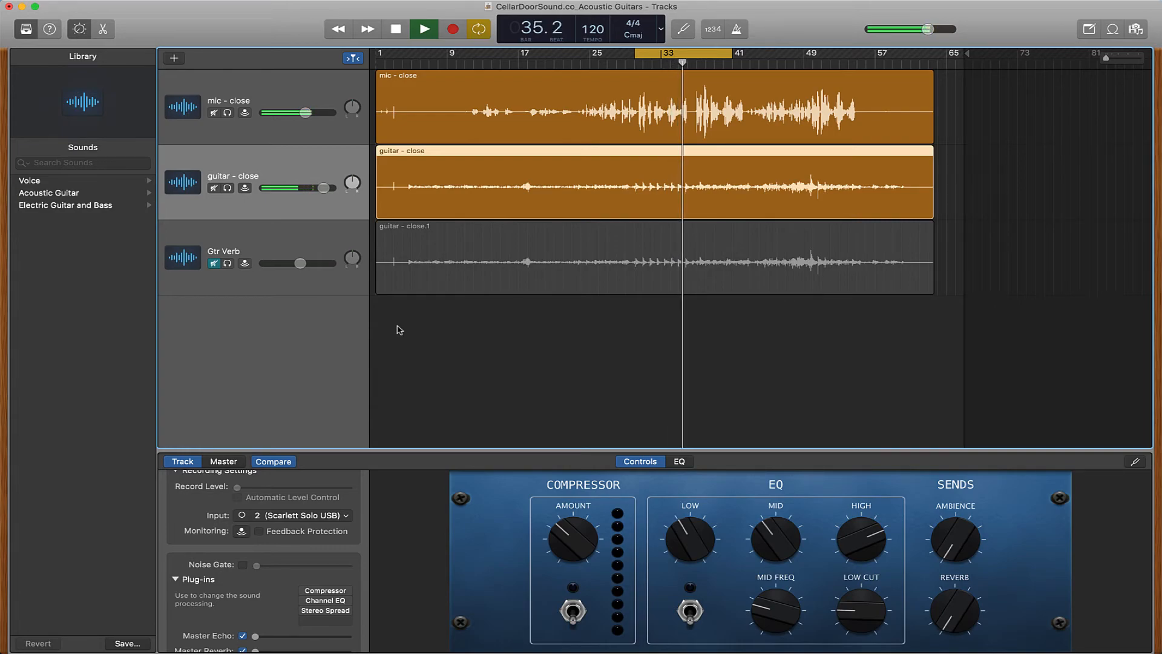
{"action": "key", "text": "space"}
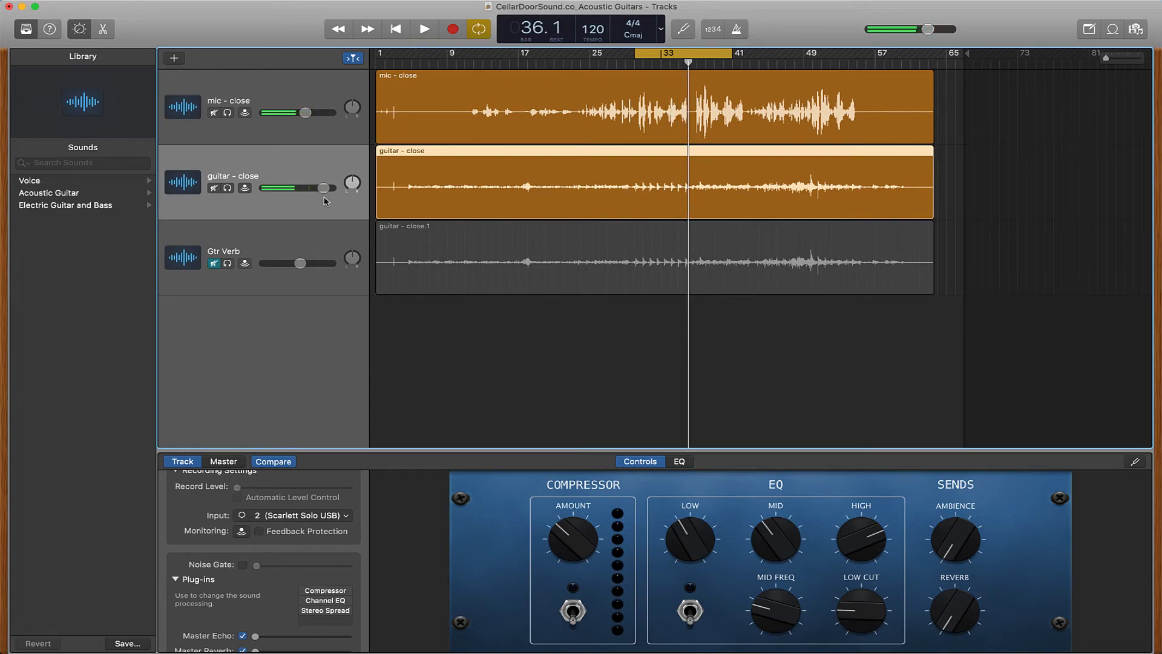
- Re-enable Channel EQ and Stereo Spread on guitar - close, unmute Gtr Verb, and listen to the processed mix
{"action": "left_click", "coordinate": [306, 590]}
{"action": "left_click", "coordinate": [305, 591]}
{"action": "left_click", "coordinate": [305, 599]}
{"action": "left_click", "coordinate": [272, 590]}
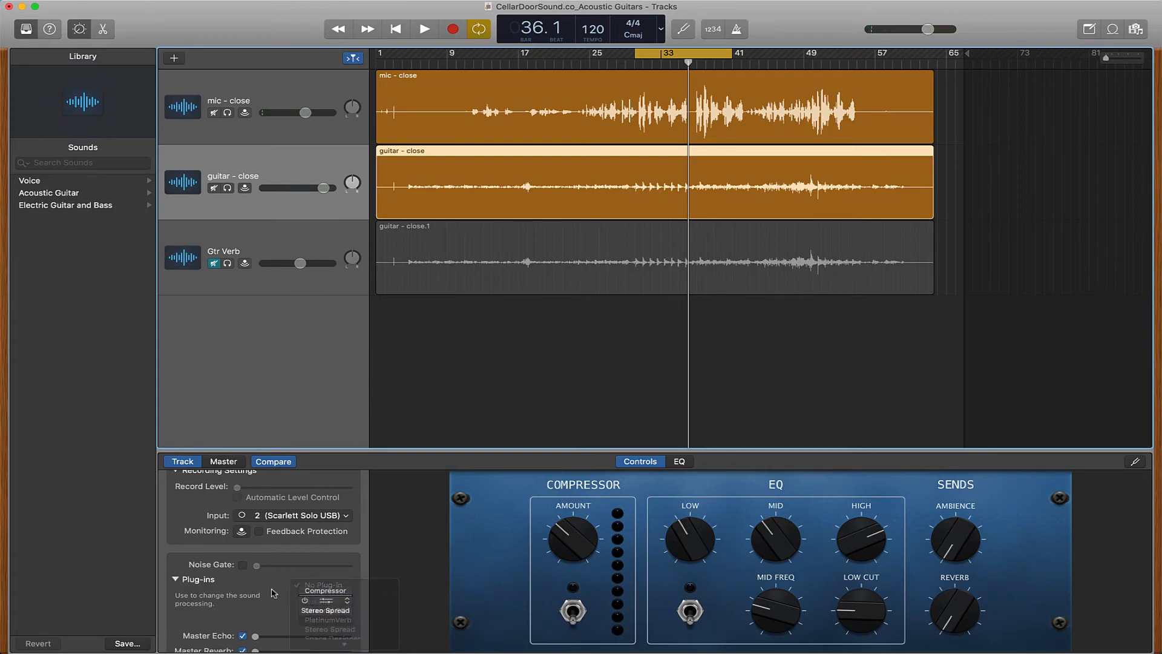
{"action": "left_click", "coordinate": [306, 600]}
{"action": "left_click", "coordinate": [306, 610]}
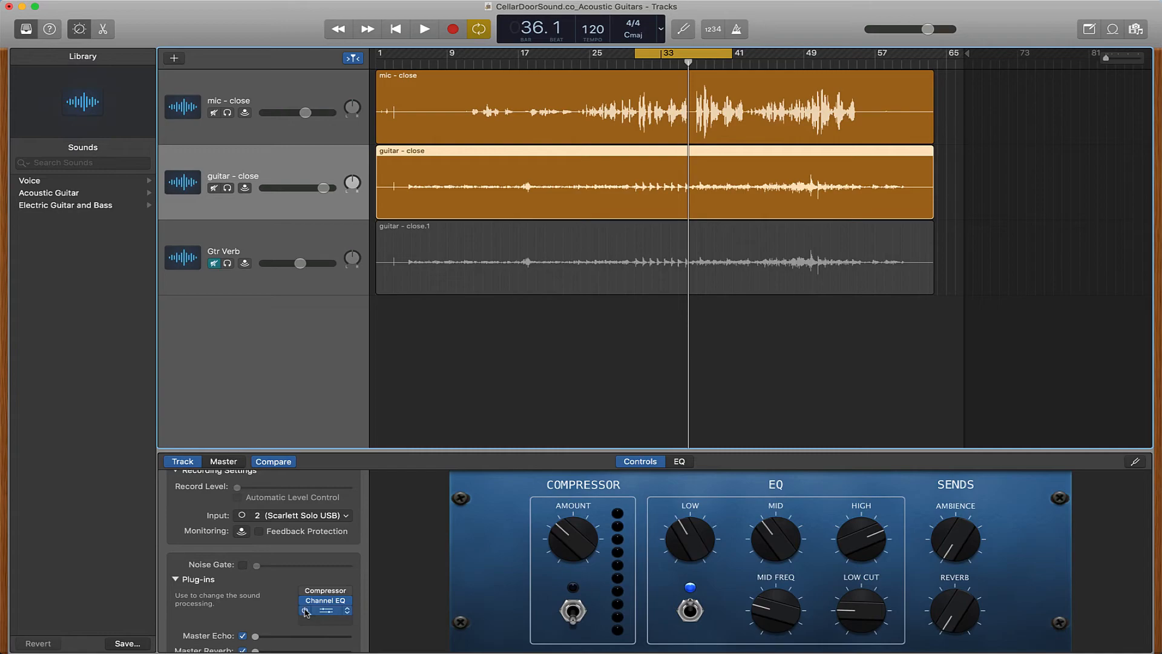
{"action": "left_click", "coordinate": [215, 265]}
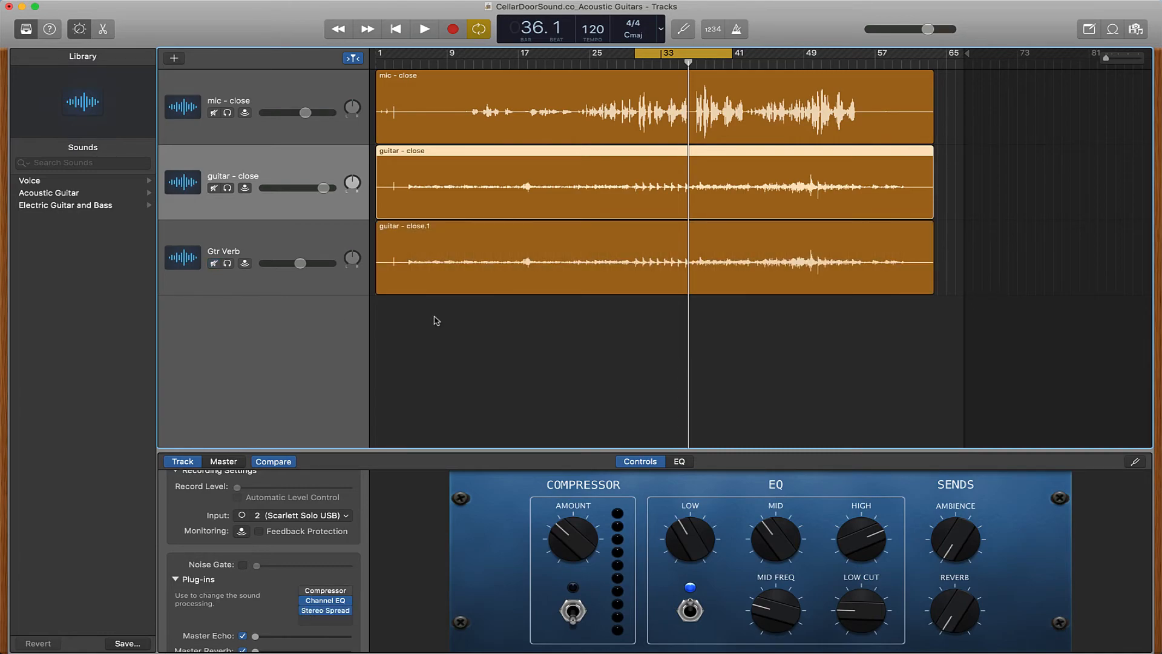
{"action": "key", "text": "space"}
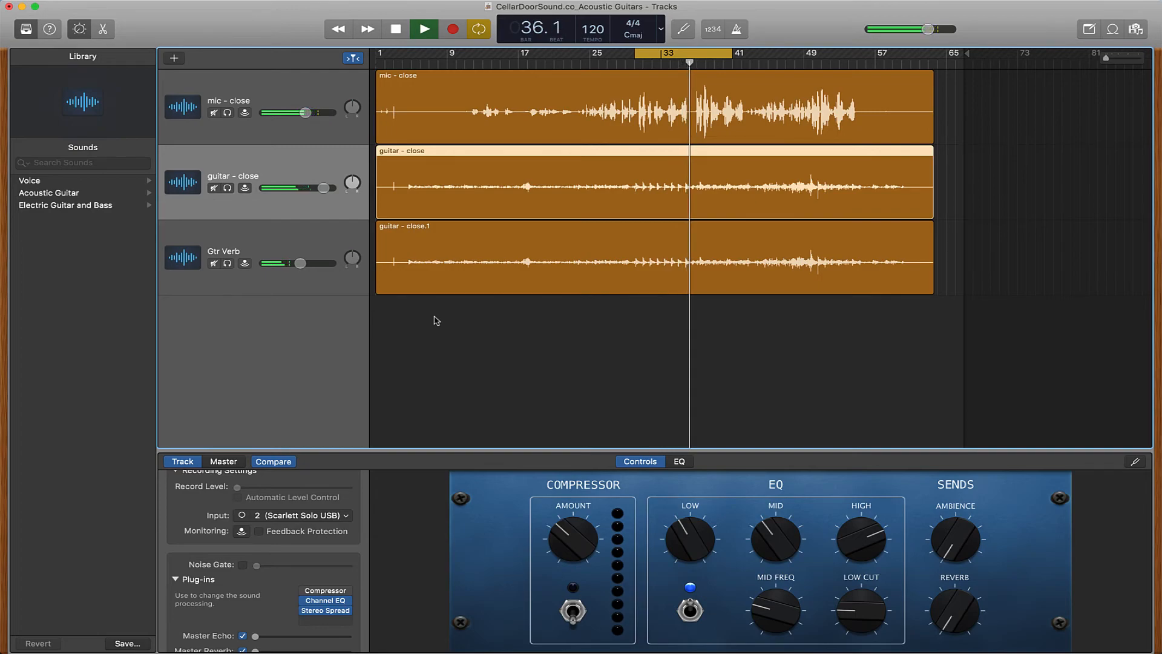
{"action": "key", "text": "space"}
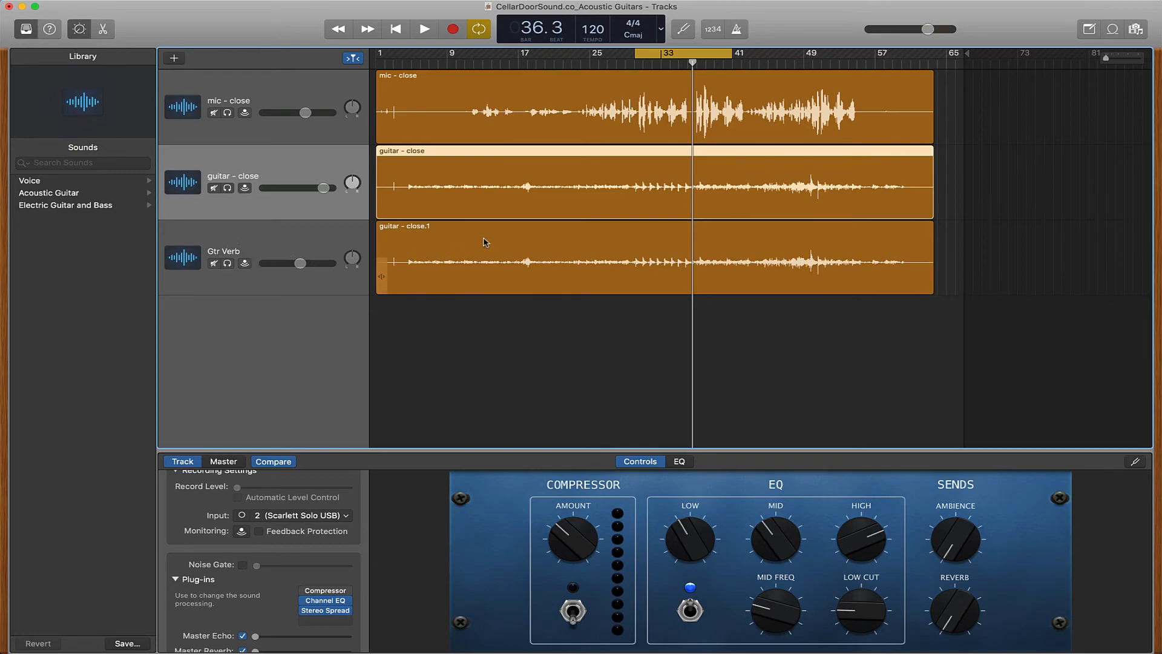
- Show the tracks' volume automation and move the cycle region to an early section of the song, starting at about bar 4
{"action": "key", "text": "a"}
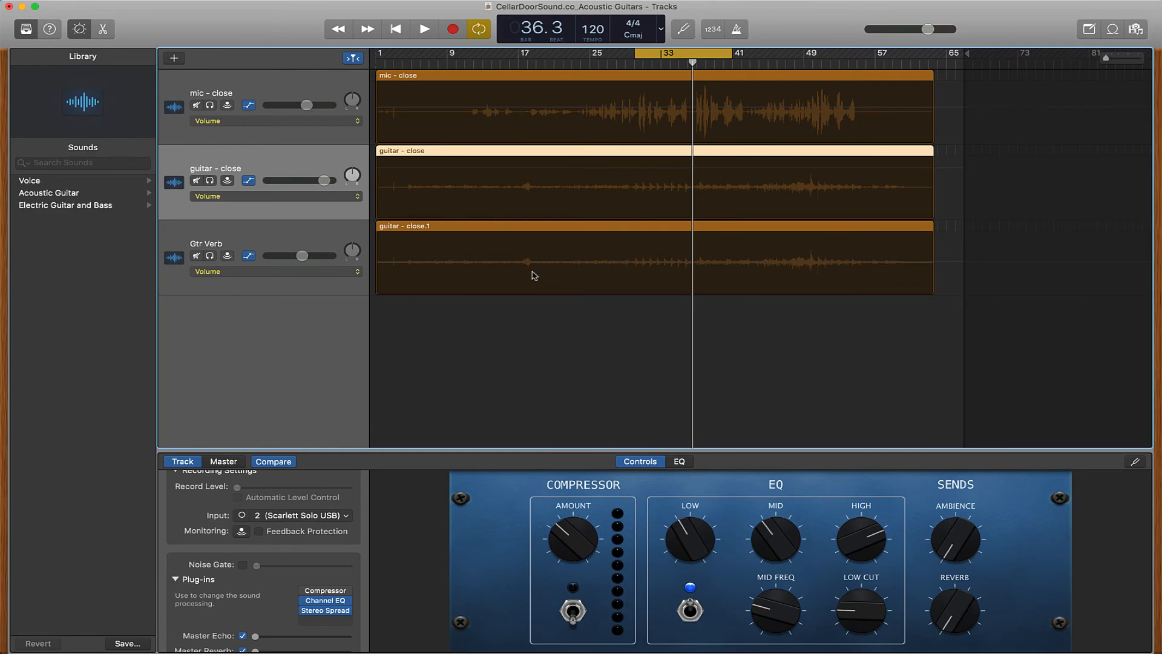
{"action": "left_click_drag", "start_coordinate": [669, 54], "coordinate": [445, 73]}
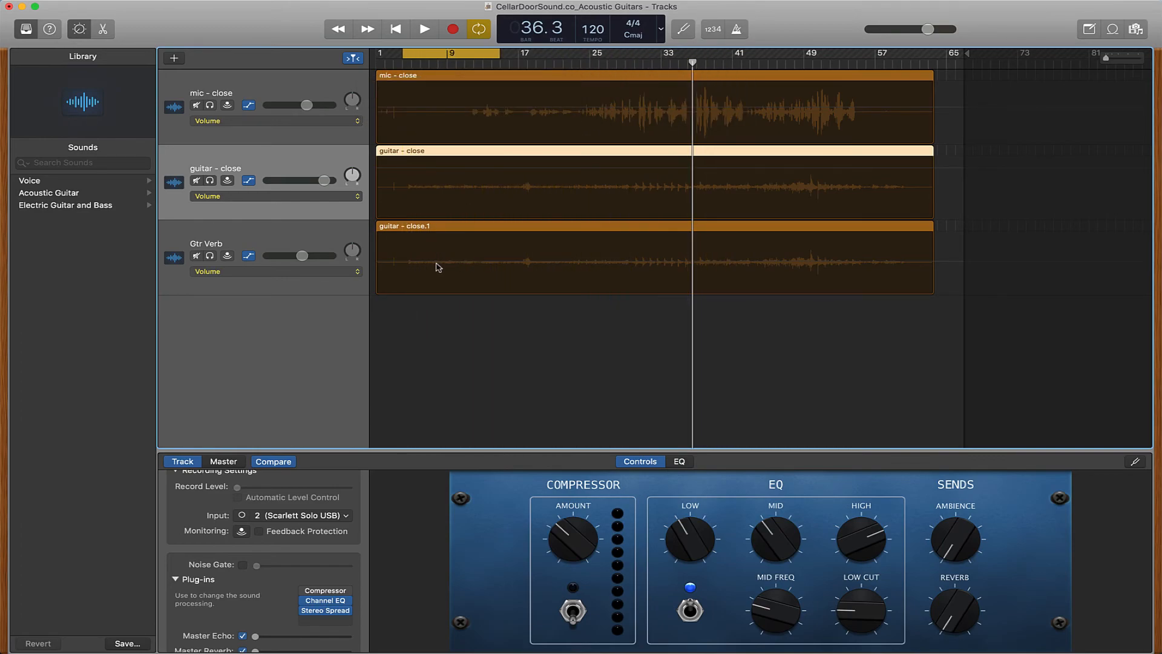
{"action": "scroll", "coordinate": [437, 263], "scroll_direction": "up", "scroll_amount": 5}
{"action": "scroll", "coordinate": [436, 263], "scroll_direction": "down", "scroll_amount": 4}
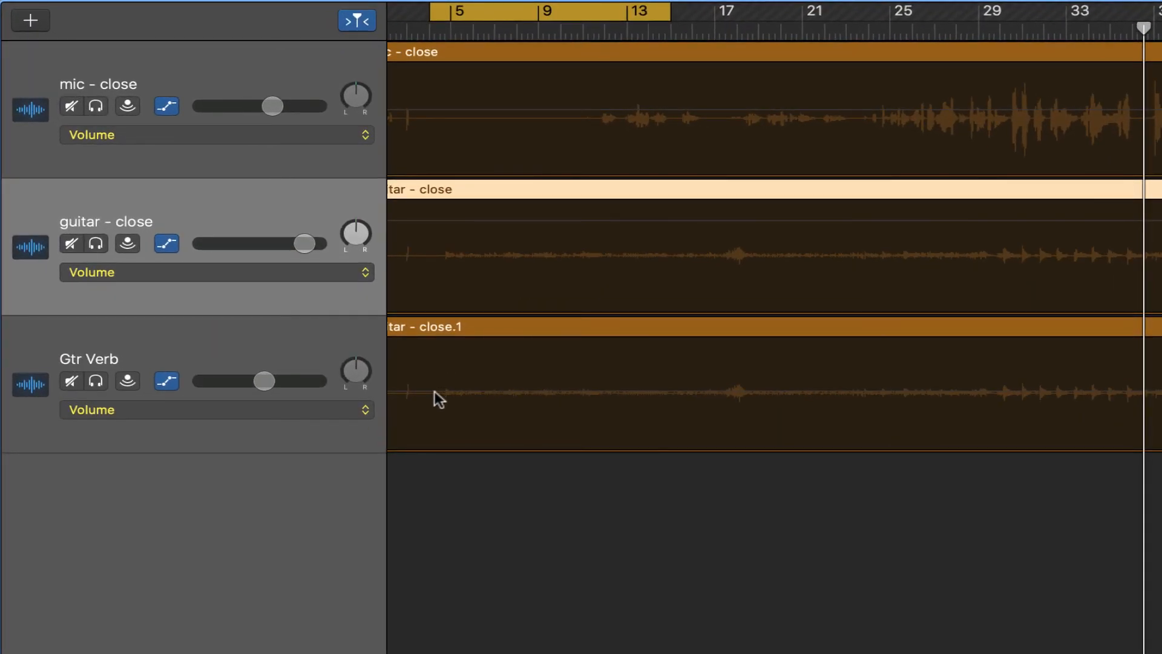
- Add three volume automation points to Gtr Verb: one near bar 4 and two close together between bars 29 and 30
{"action": "key", "text": "a"}
{"action": "left_click", "coordinate": [441, 392]}
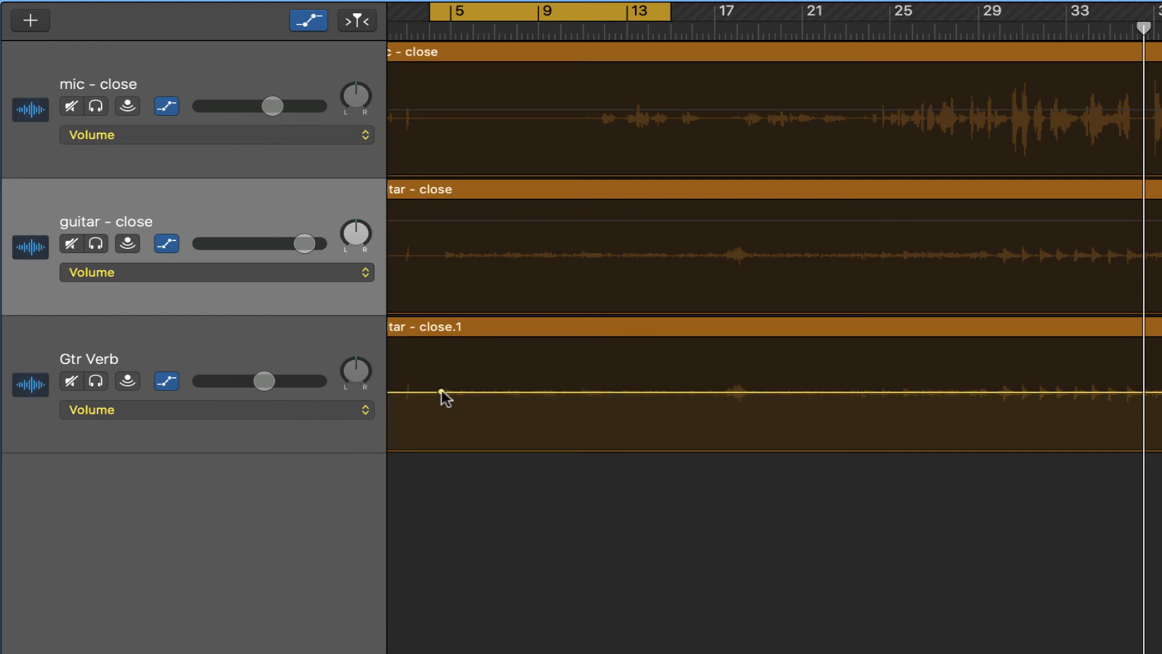
{"action": "left_click", "coordinate": [1002, 392]}
{"action": "left_click", "coordinate": [990, 392]}
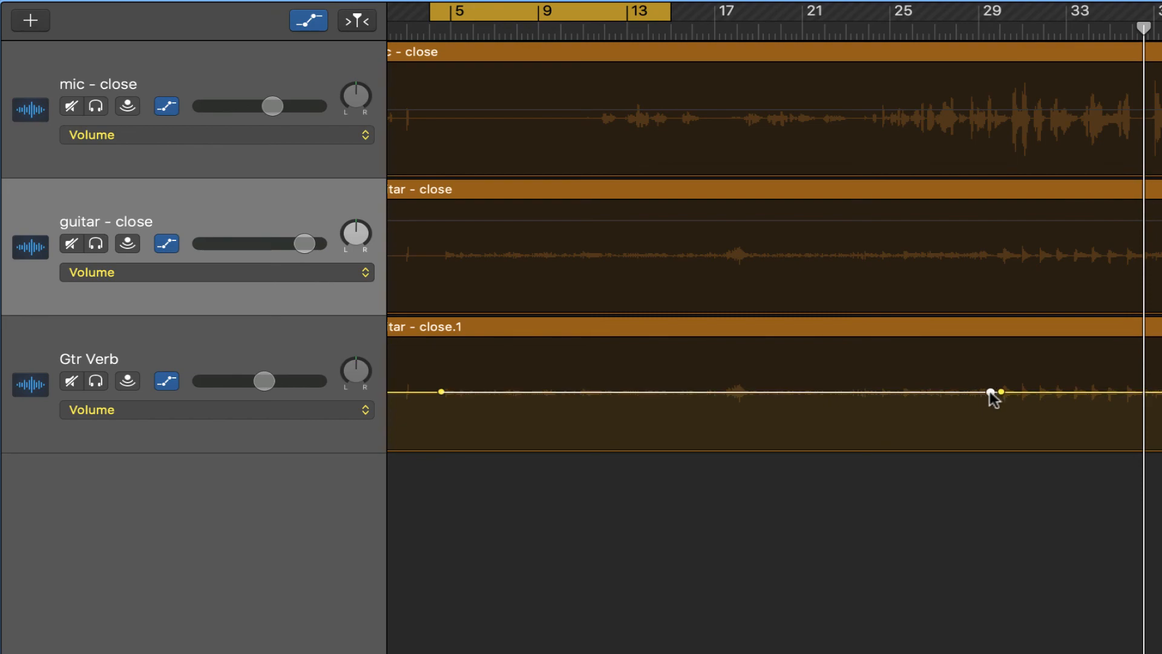
- Lower Gtr Verb's first volume point to -6.3 dB and the second to about the same level, and hide the automation
{"action": "left_click_drag", "start_coordinate": [441, 391], "coordinate": [441, 397]}
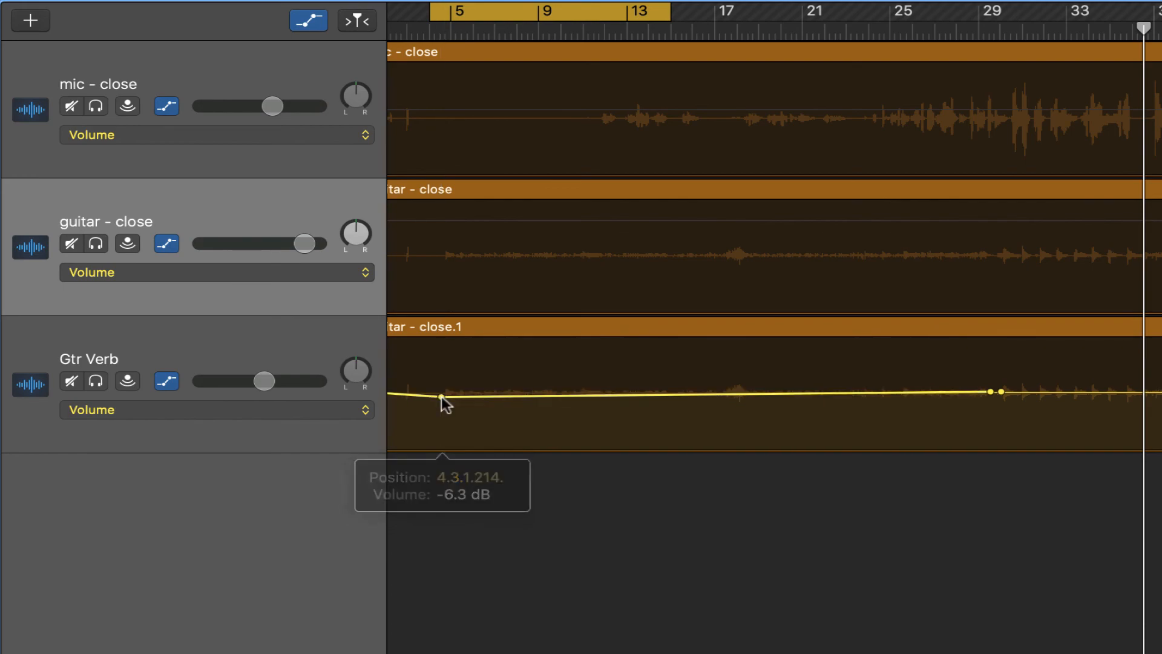
{"action": "left_click_drag", "start_coordinate": [990, 392], "coordinate": [991, 395]}
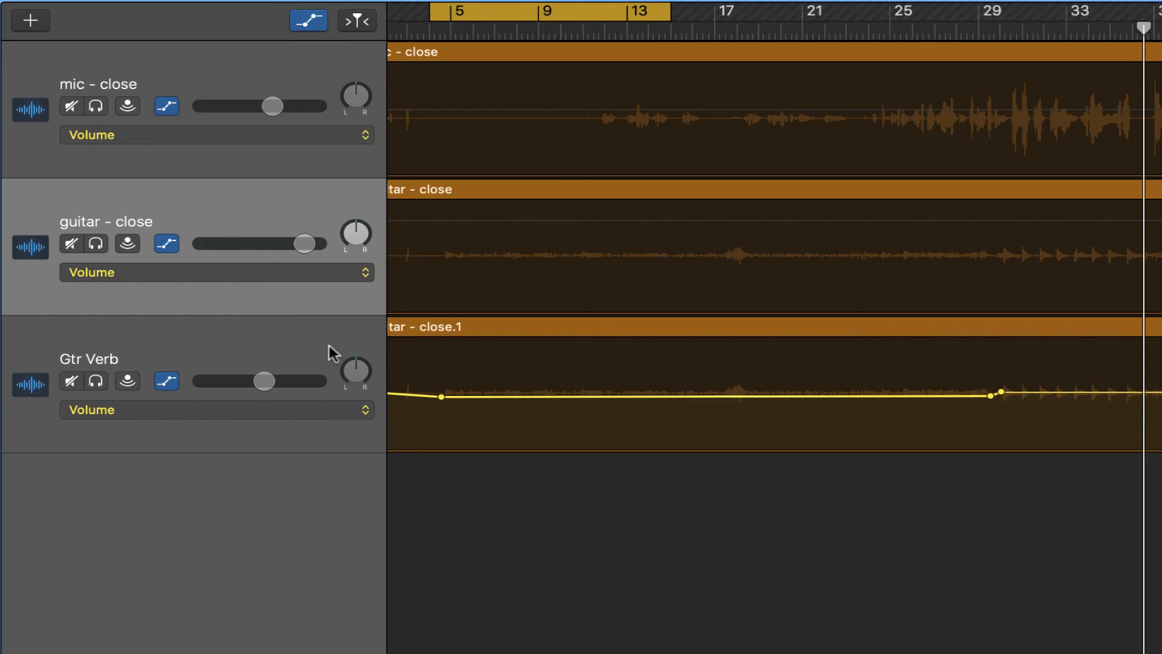
{"action": "key", "text": "a"}
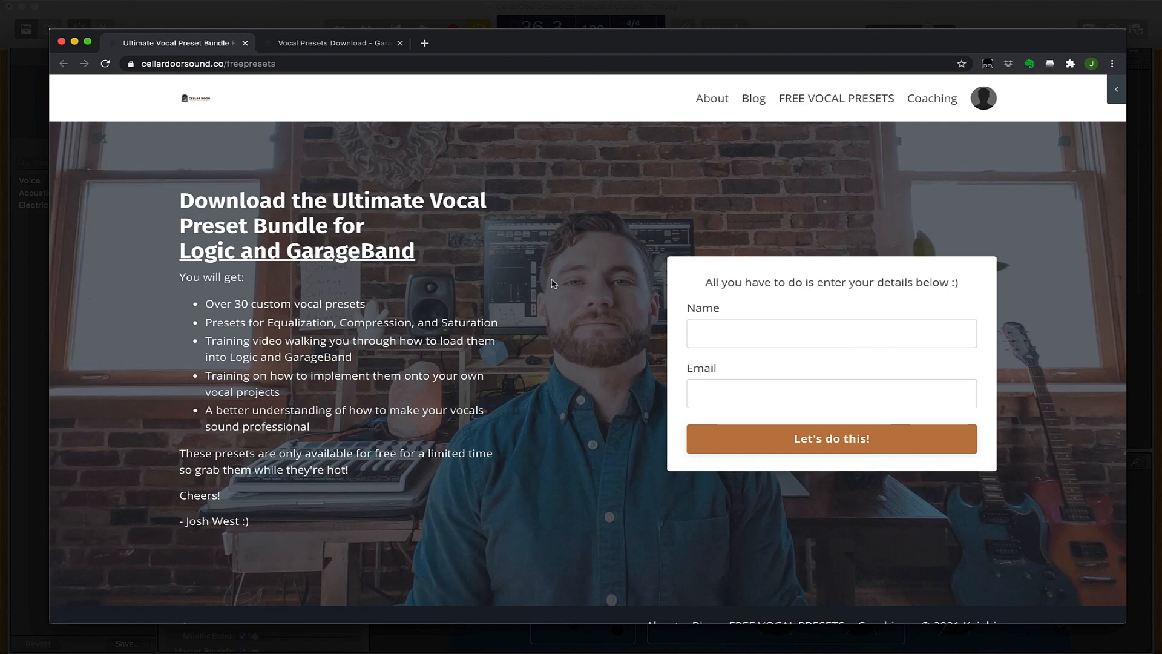
{"action": "left_click", "coordinate": [335, 47]}
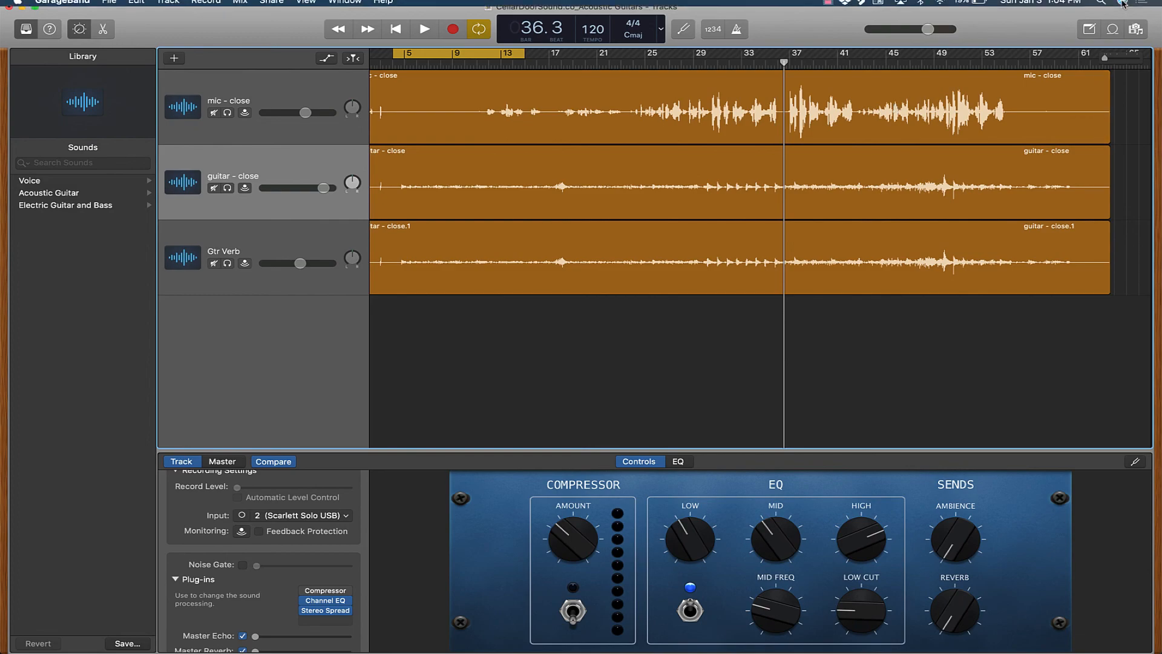
{"action": "left_click", "coordinate": [828, 6]}
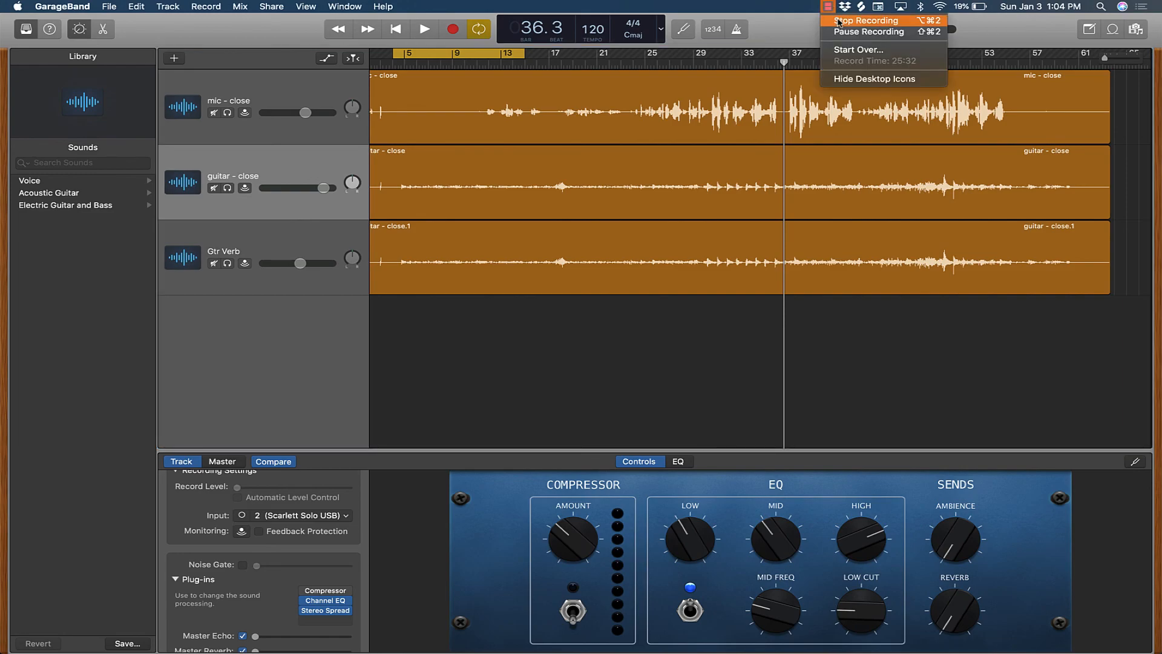